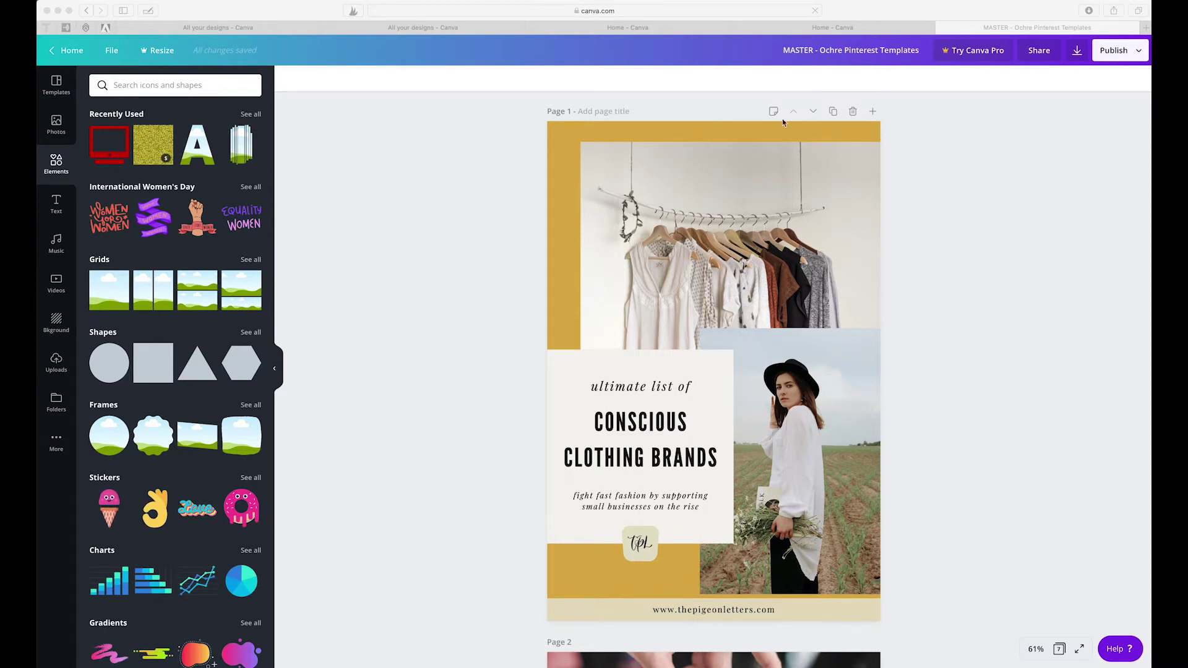
# Add a paragraph text box to page 1 and move it over the lower edge of the clothing rack photo
pyautogui.click(739, 126)
pyautogui.click(717, 131)
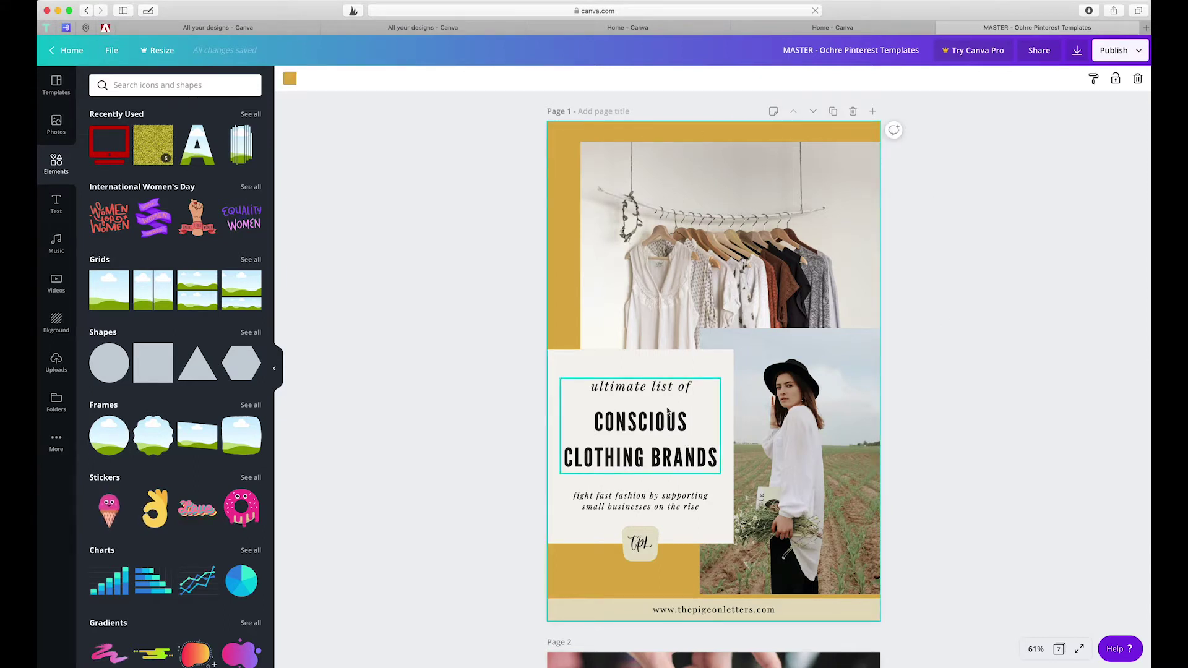
pyautogui.click(54, 208)
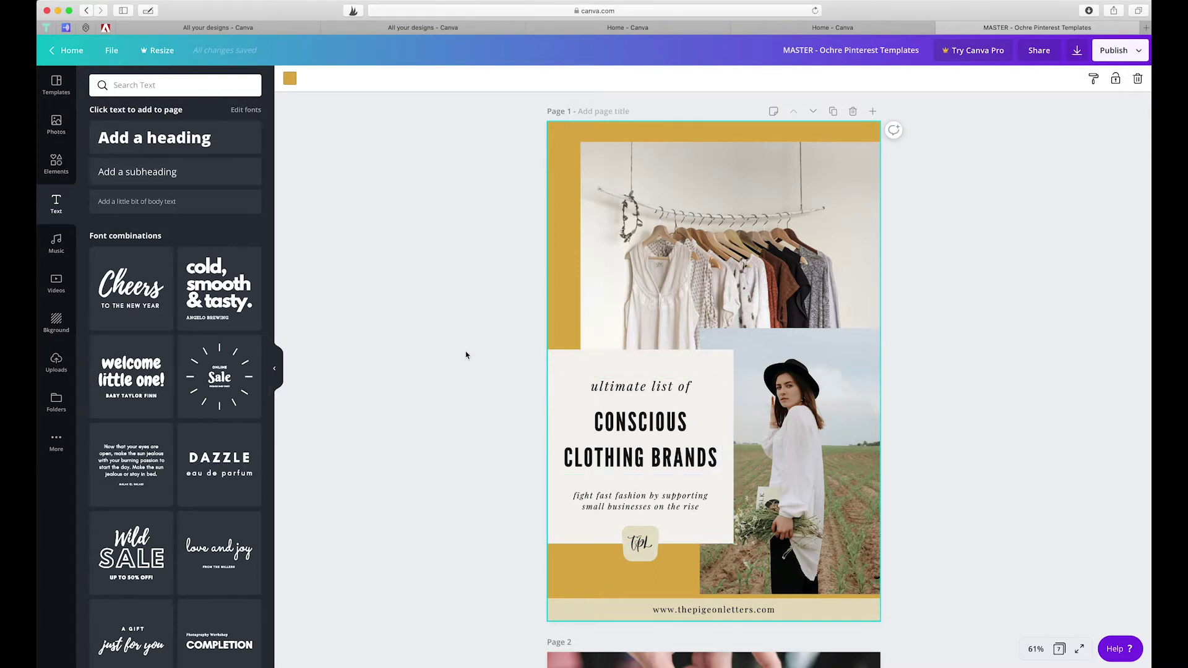
pyautogui.press('t')
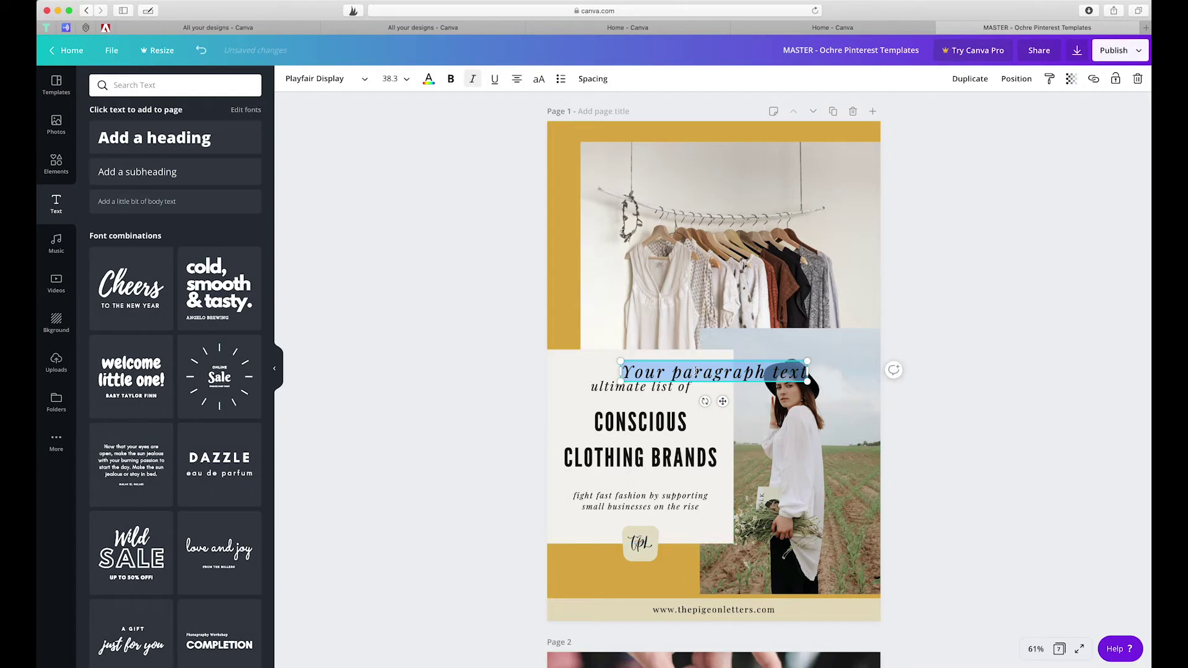
pyautogui.moveTo(771, 374); pyautogui.dragTo(756, 331)
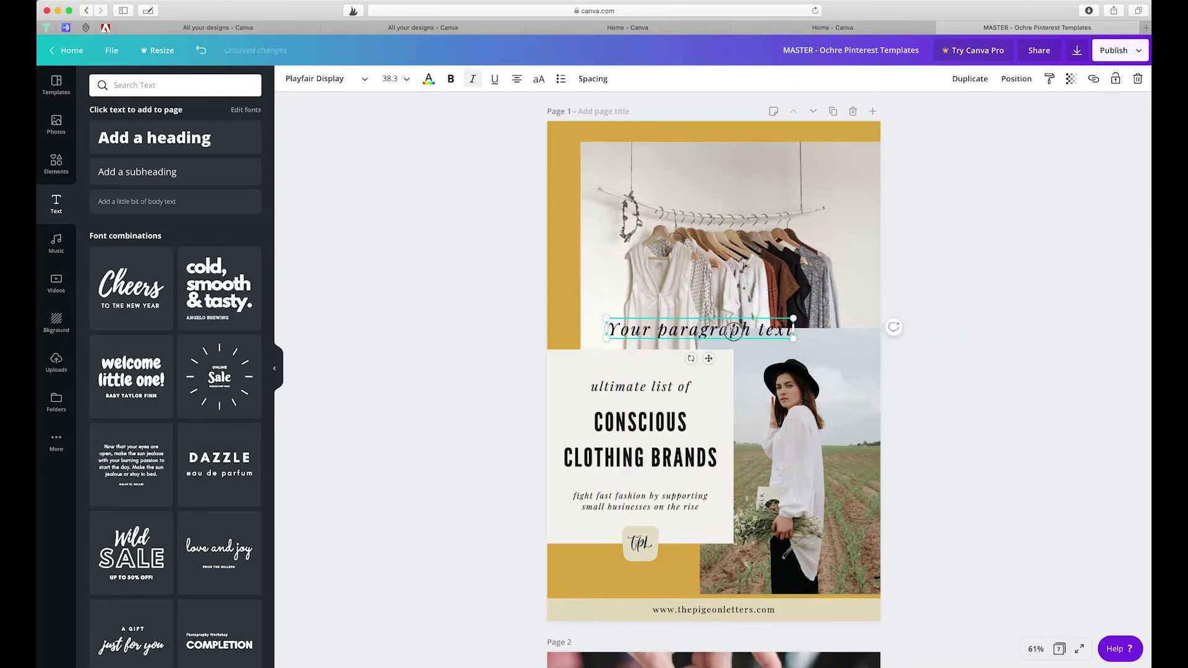
pyautogui.doubleClick(734, 330)
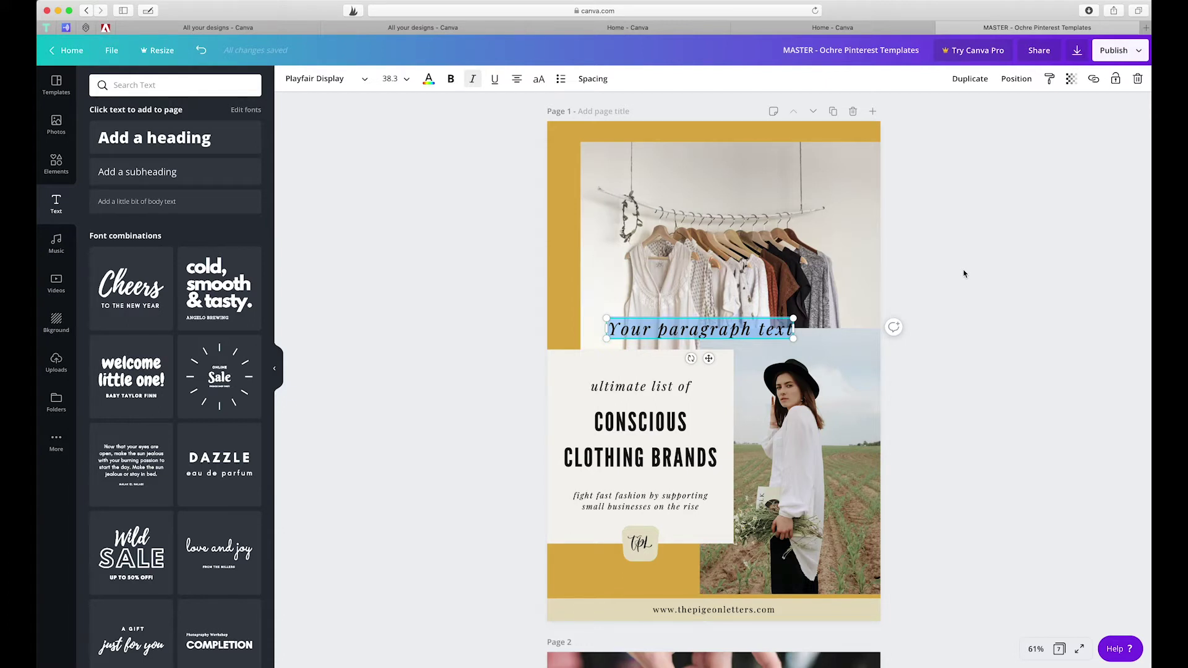
# Switch the new "Your paragraph text" placeholder to uppercase and back to its original case
pyautogui.click(541, 81)
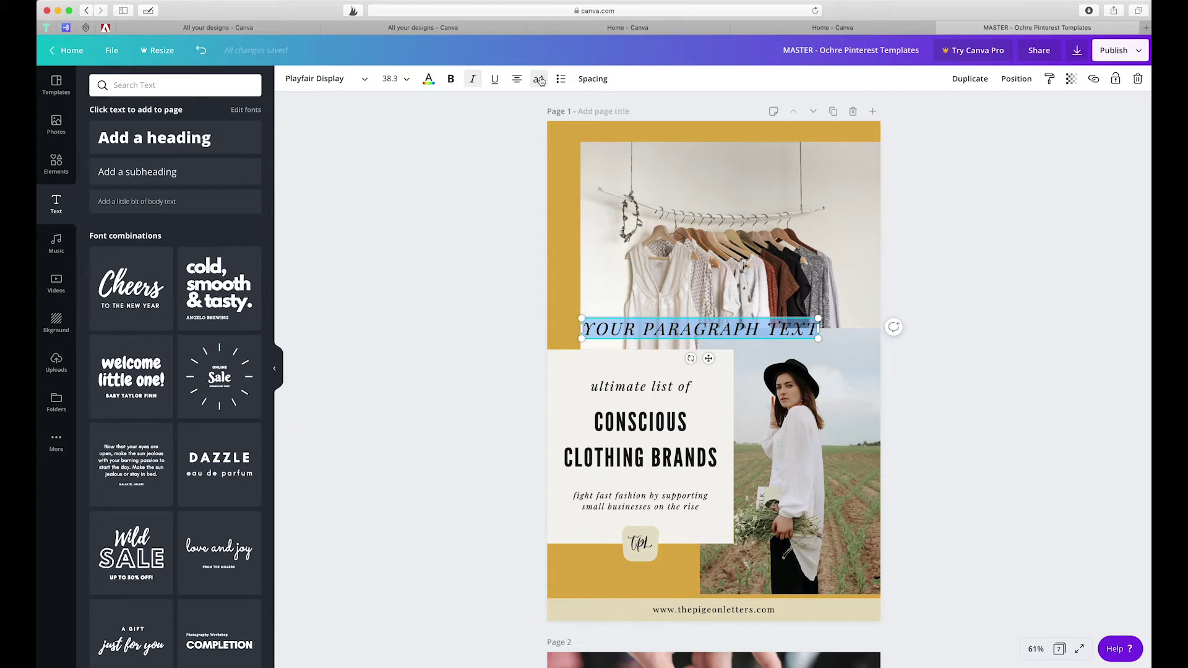
pyautogui.click(540, 80)
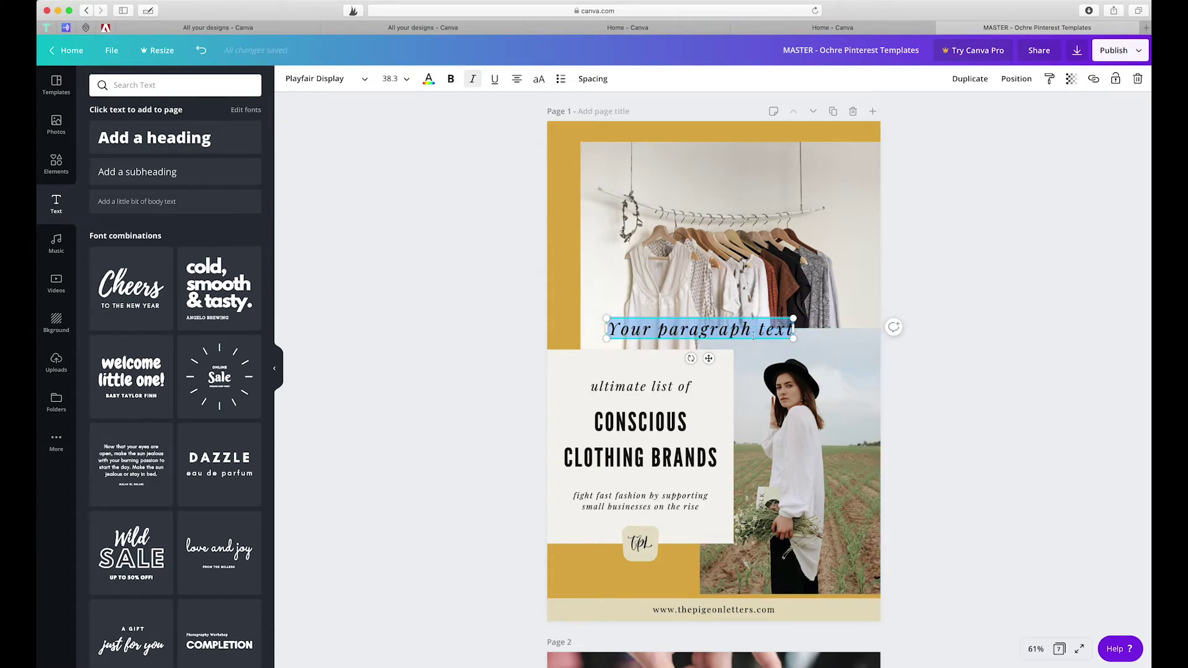
pyautogui.scroll(1, 681, 330)
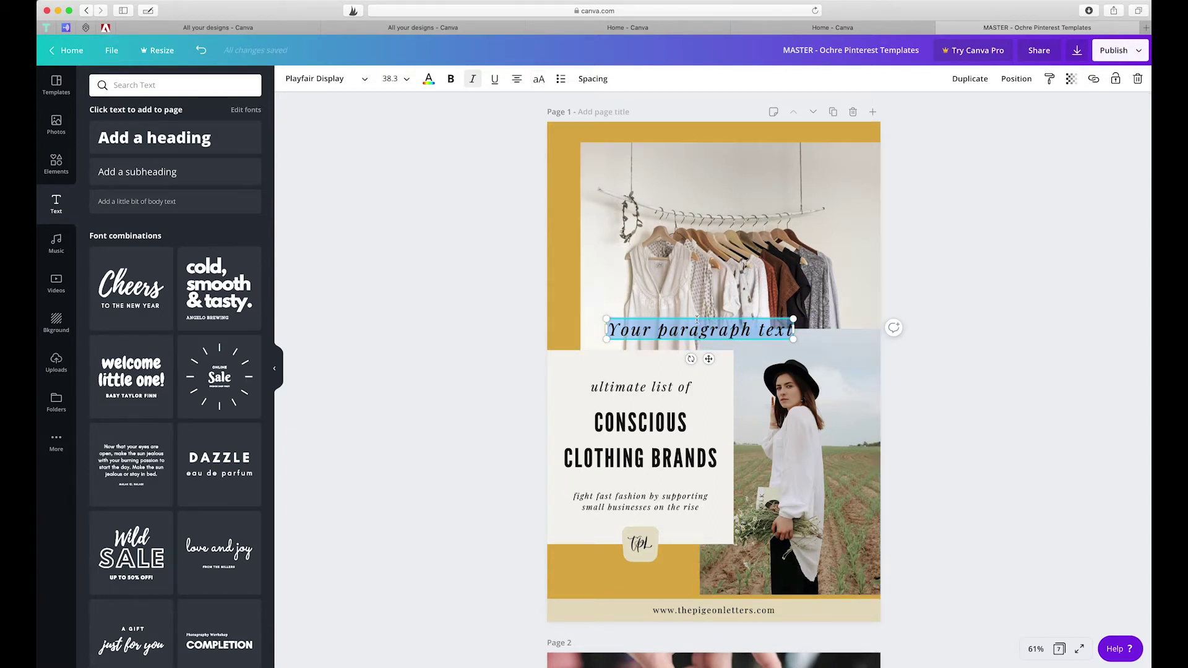
pyautogui.click(746, 330)
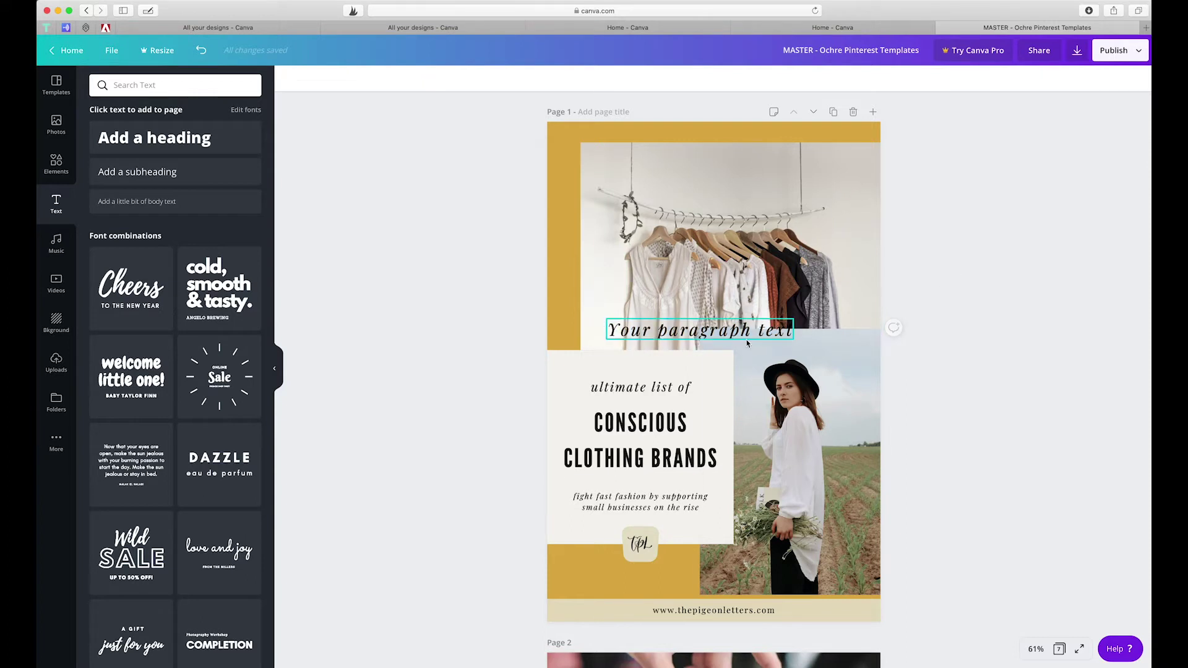
# Move the paragraph text box to the upper edge of the white panel and toggle uppercase on and off
pyautogui.moveTo(680, 331); pyautogui.dragTo(629, 361)
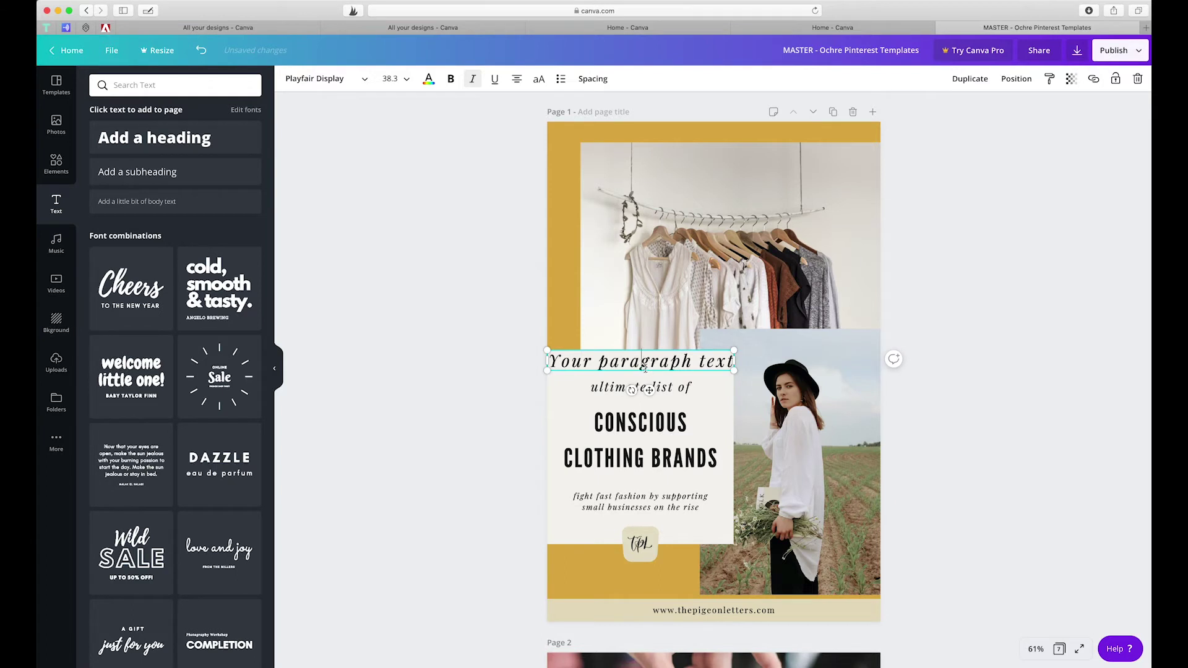
pyautogui.doubleClick(651, 363)
pyautogui.click(700, 362)
pyautogui.click(727, 362)
pyautogui.click(539, 79)
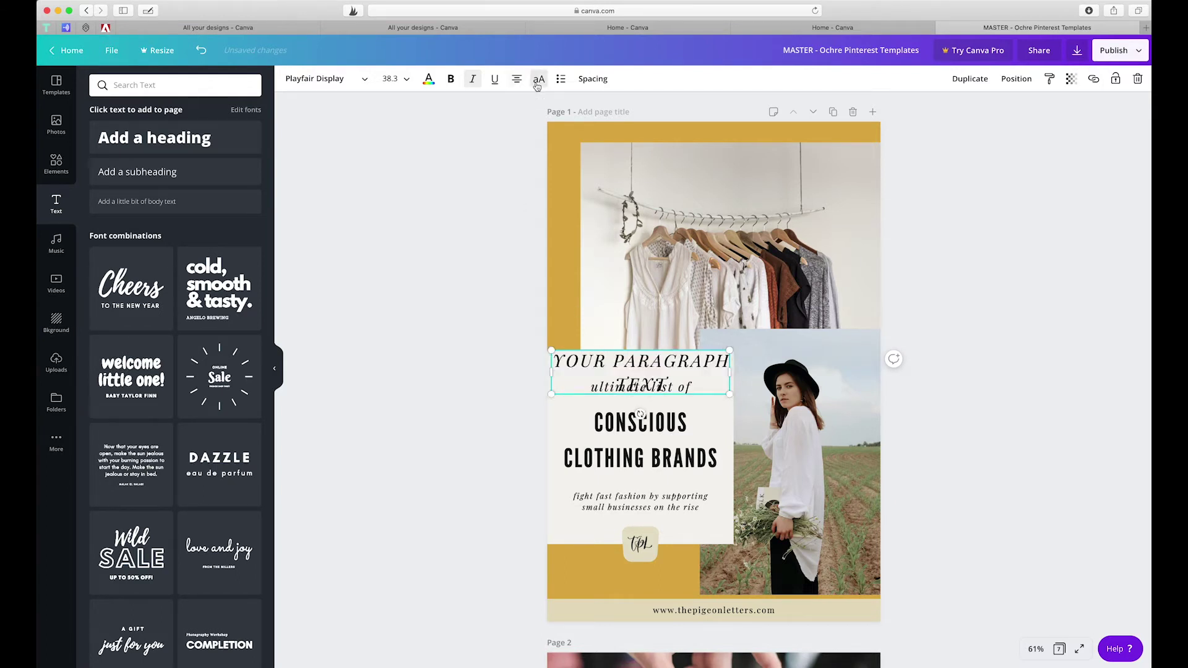
pyautogui.click(539, 79)
# Widen the paragraph text box beyond its single line of text and center it over the white panel
pyautogui.moveTo(717, 372); pyautogui.dragTo(811, 367)
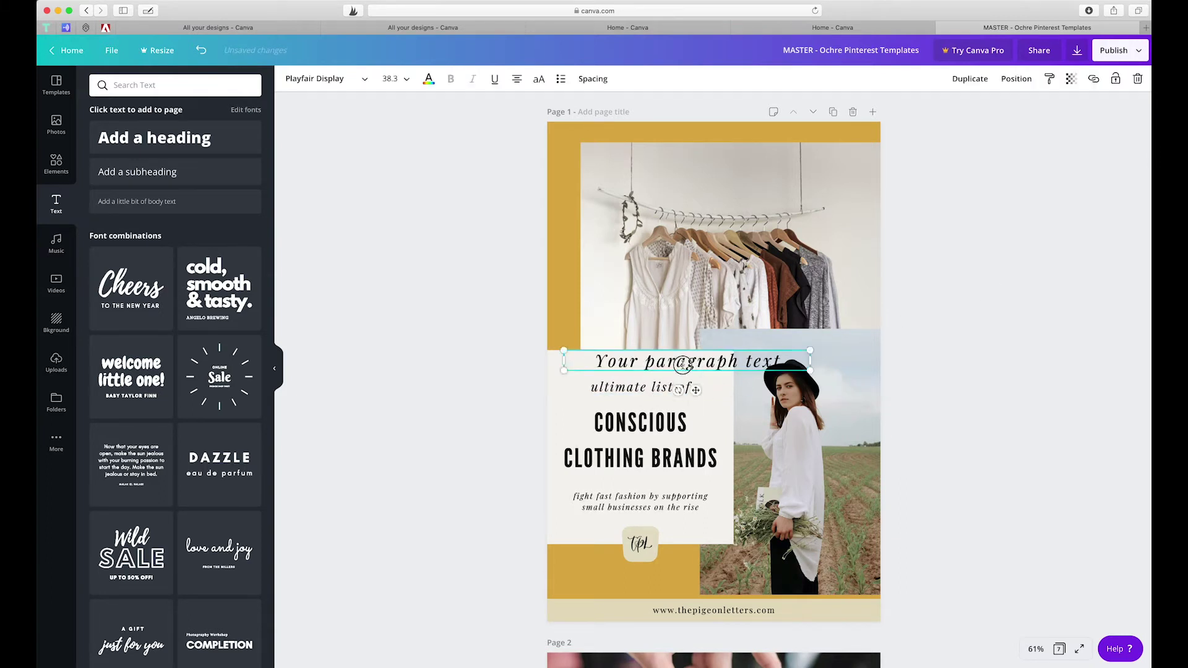
pyautogui.moveTo(697, 362); pyautogui.dragTo(658, 362)
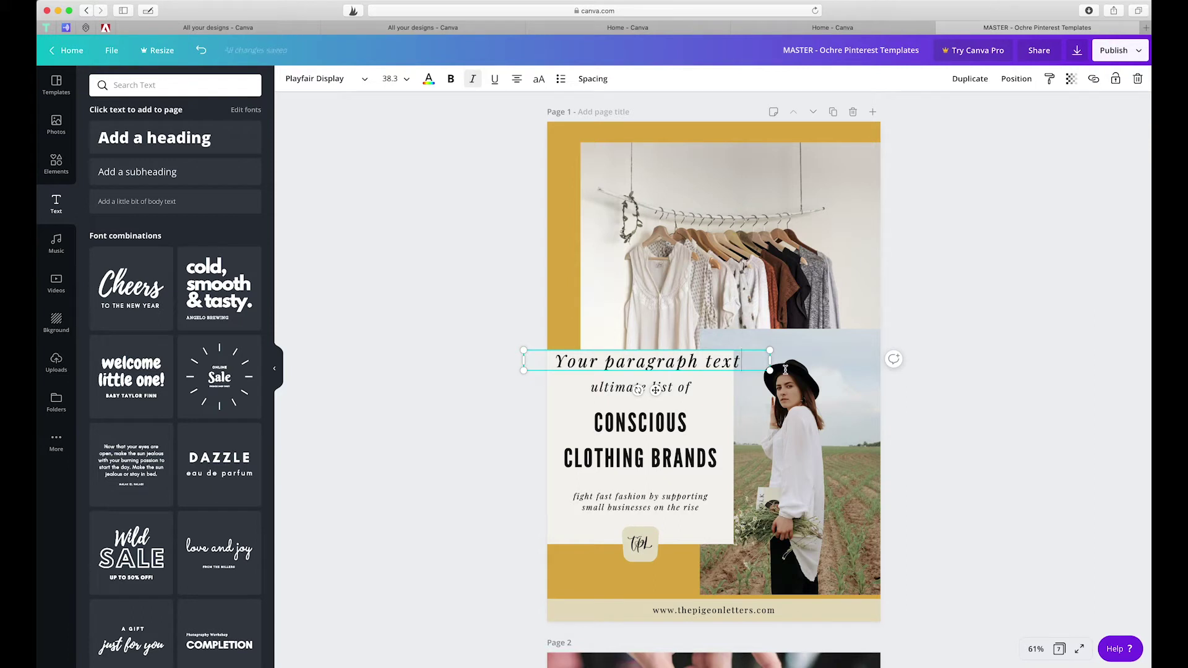
# Convert the paragraph text in the widened box to uppercase and back twice
pyautogui.press('super+a')
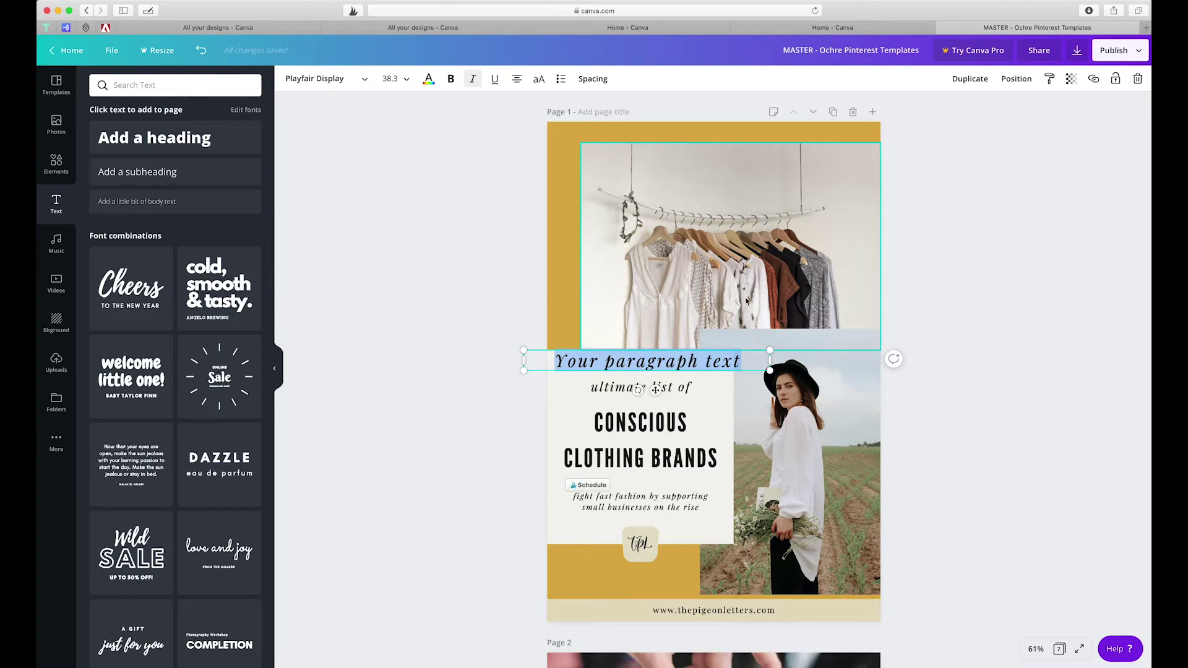
pyautogui.click(670, 350)
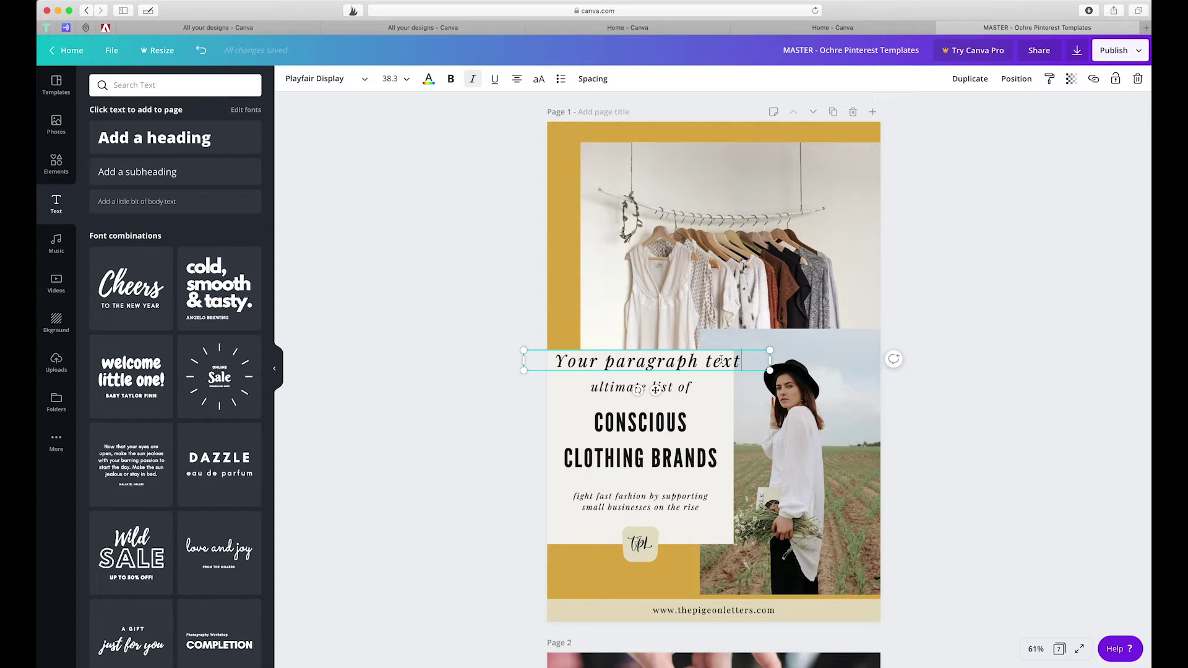
pyautogui.press('super+shift+k')
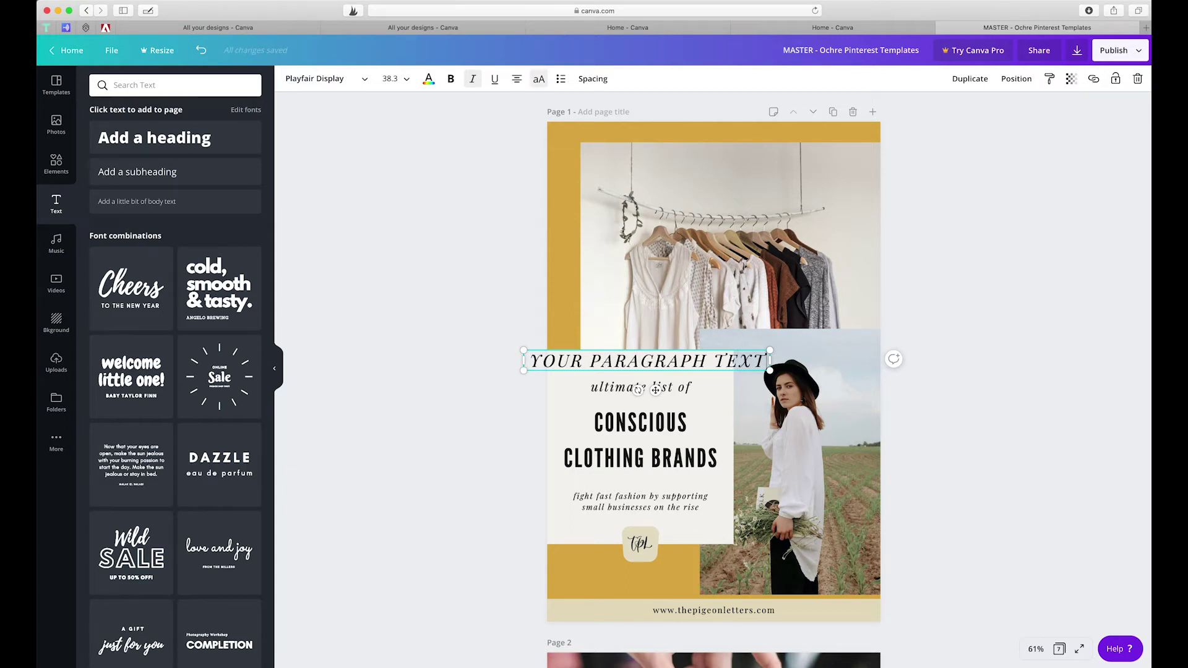
pyautogui.press('super+shift+k')
pyautogui.press('super+shift+k')
pyautogui.press('super+shift+k')
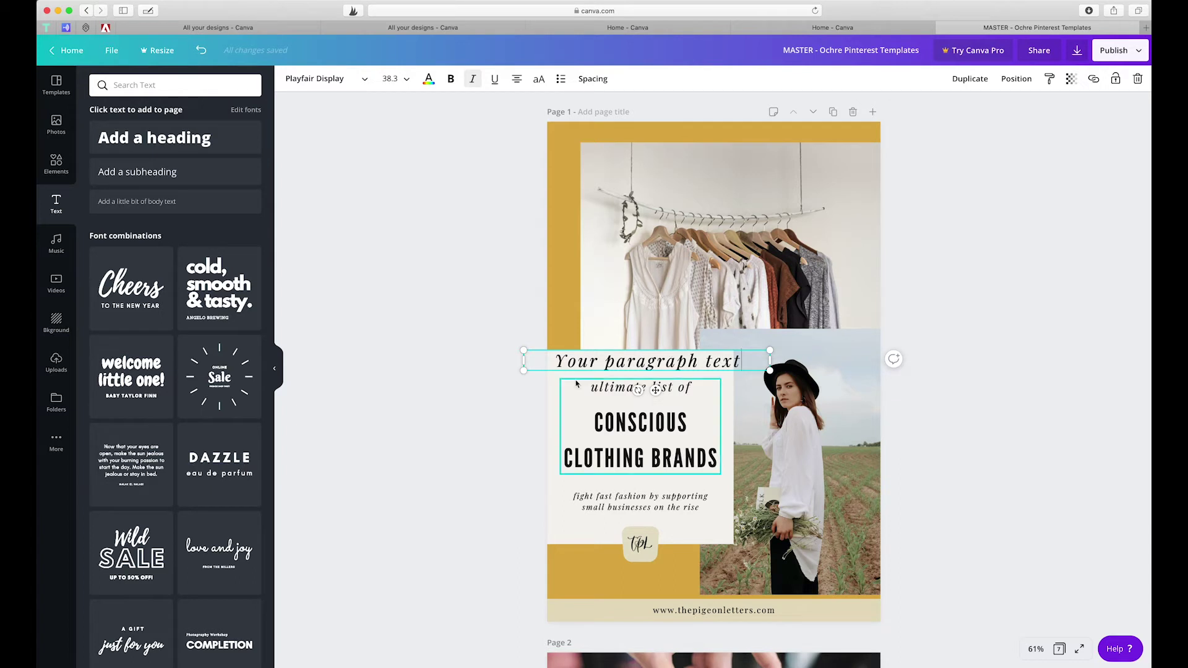
# Delete the "Your paragraph text" box from page 1
pyautogui.click(589, 362)
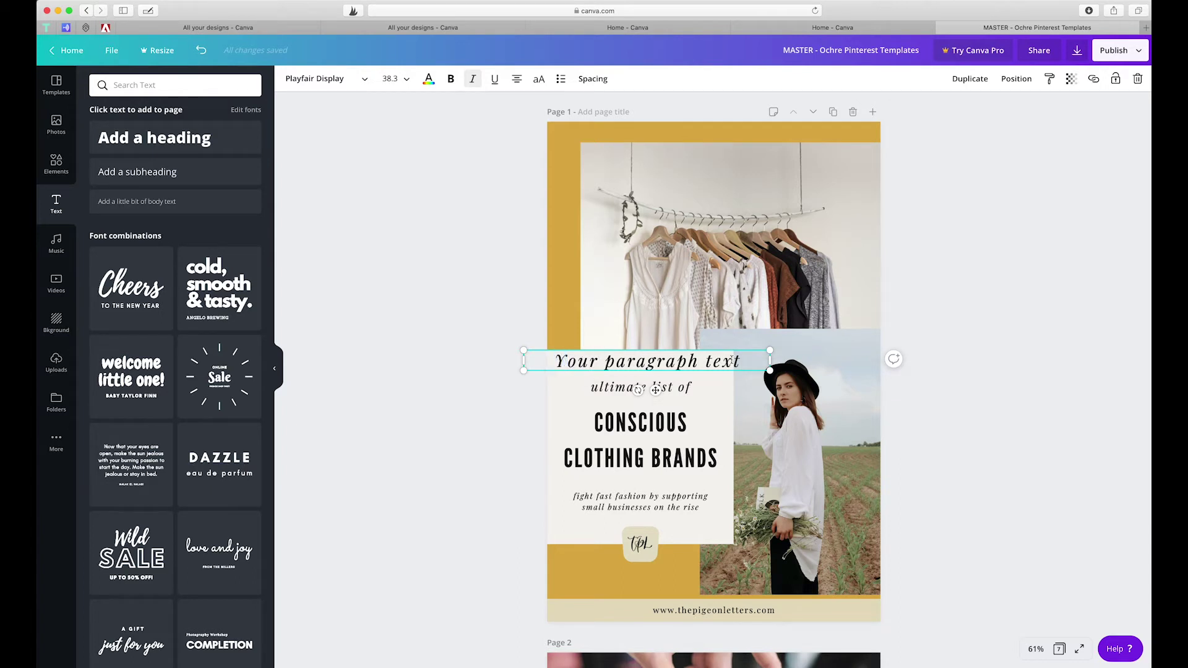
pyautogui.click(742, 362)
pyautogui.click(899, 315)
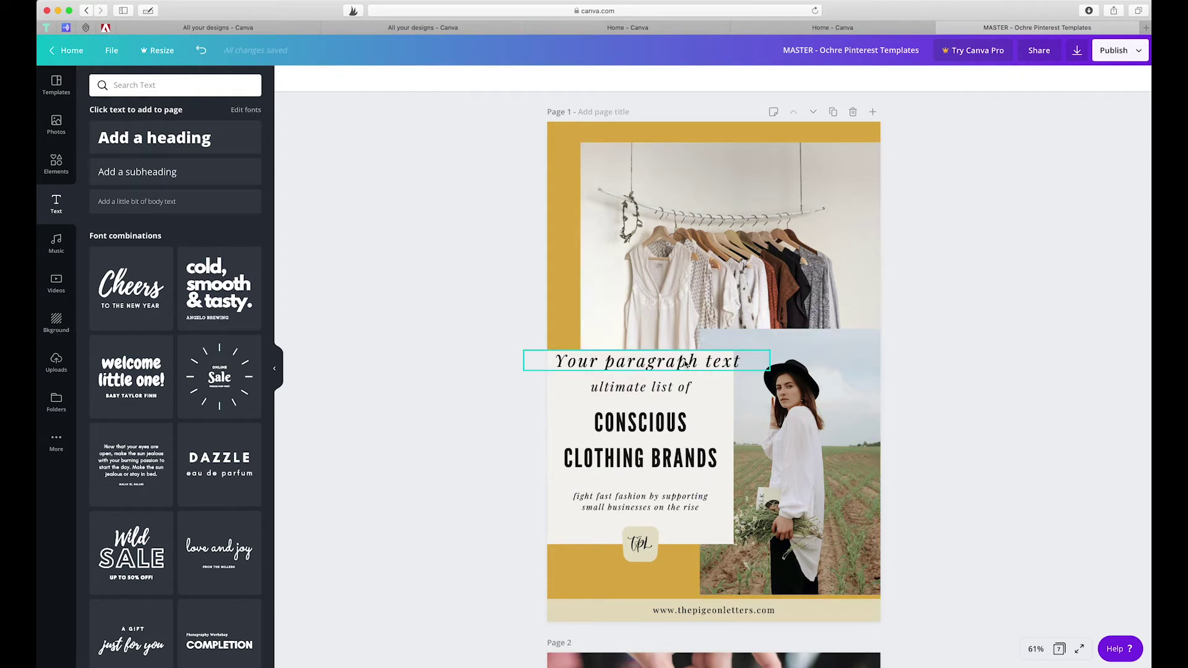
pyautogui.click(685, 363)
pyautogui.press('BackSpace')
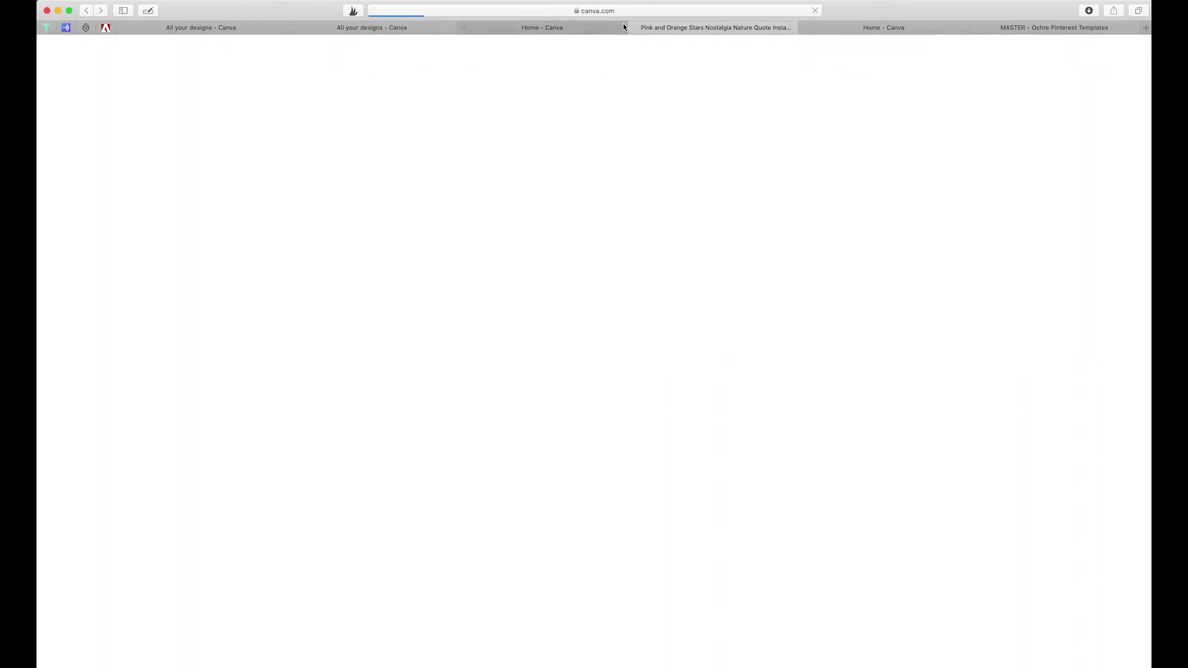
# Close the two spare Canva browser tabs and return to the MASTER - Ochre Pinterest Templates design
pyautogui.click(637, 28)
pyautogui.click(637, 28)
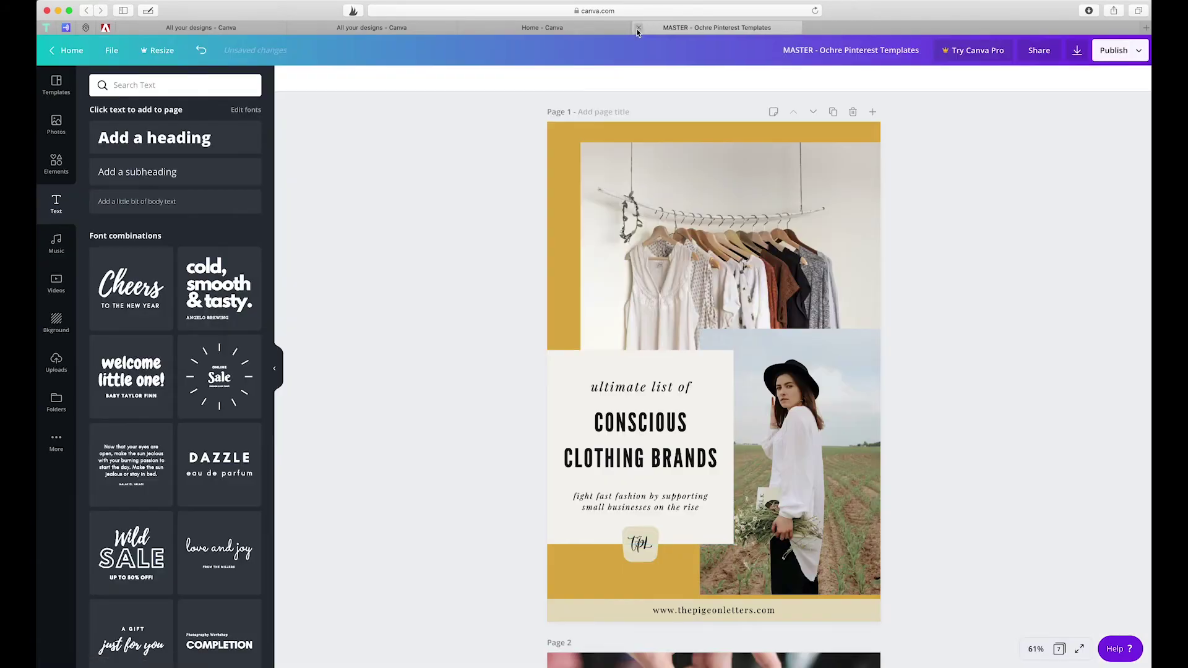
pyautogui.click(588, 28)
pyautogui.click(1009, 28)
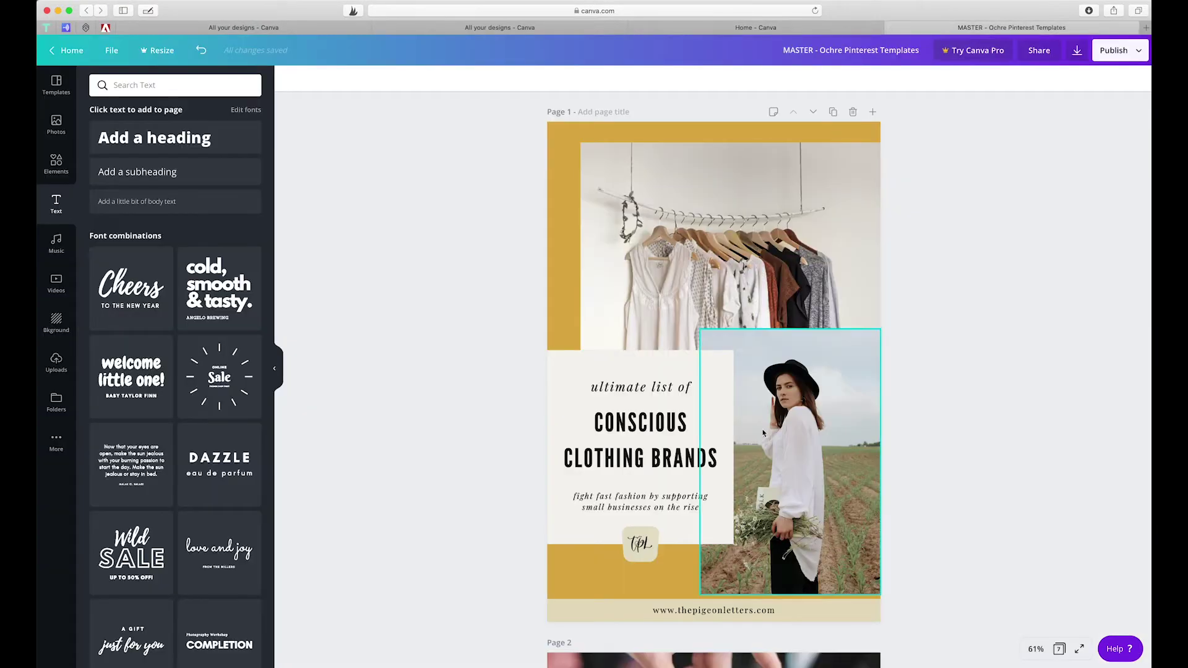
# Send the photo of the woman in the field backward, behind the clothing rack photo
pyautogui.click(673, 417)
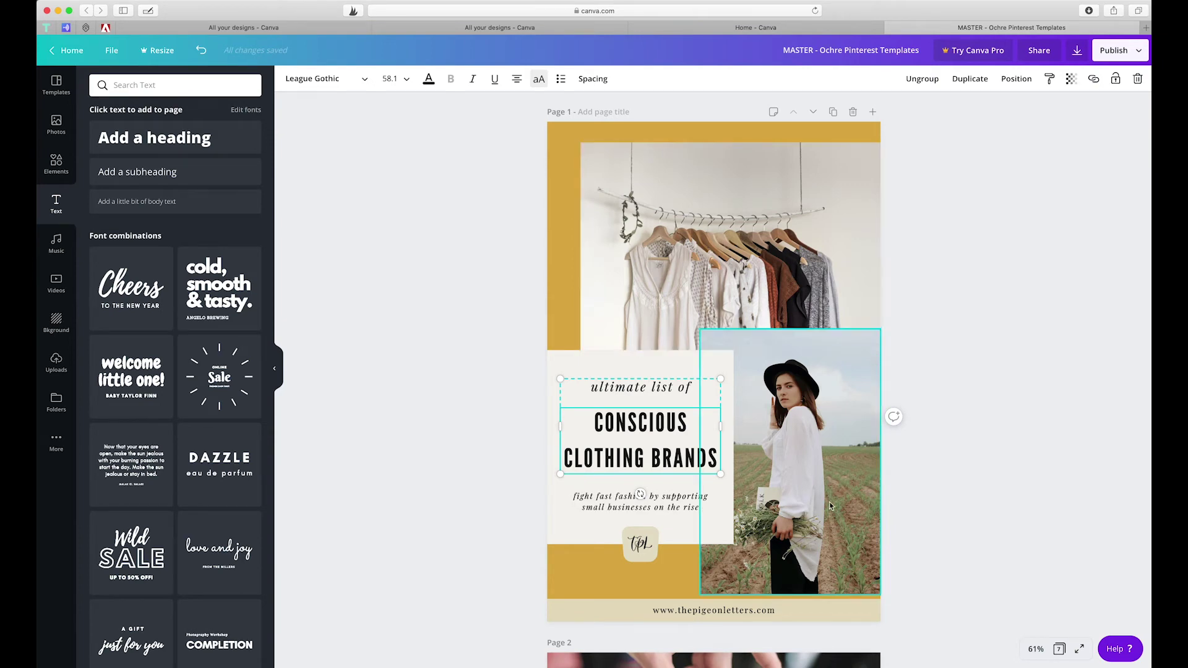
pyautogui.click(817, 458)
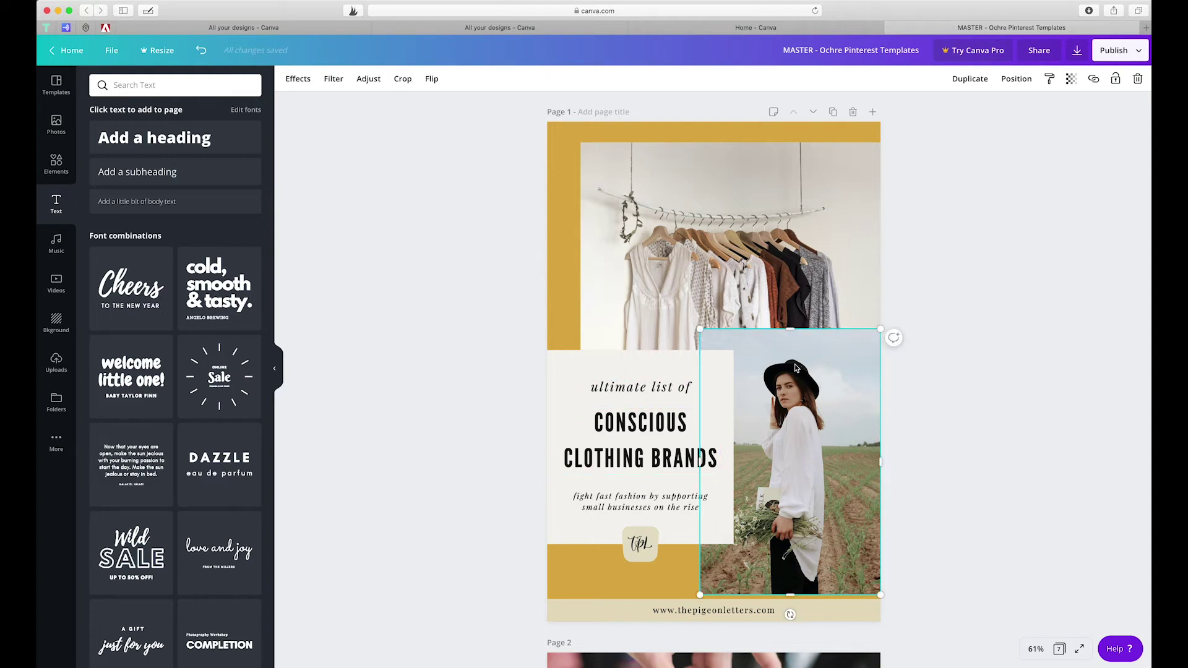
pyautogui.click(740, 356)
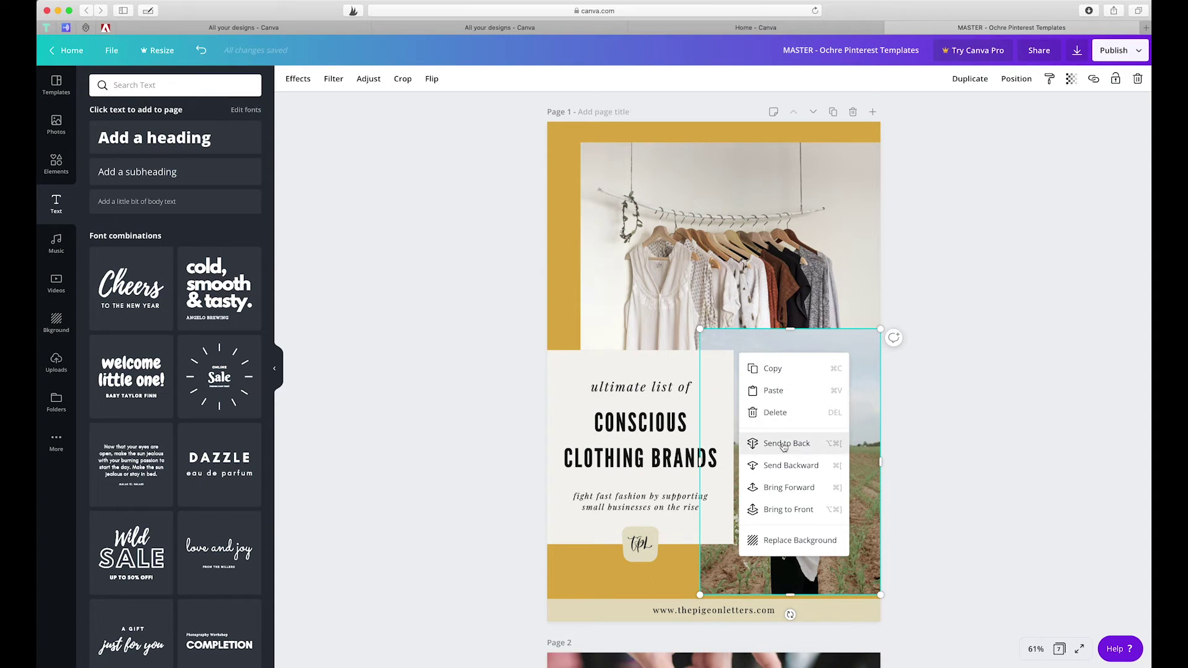
pyautogui.click(802, 474)
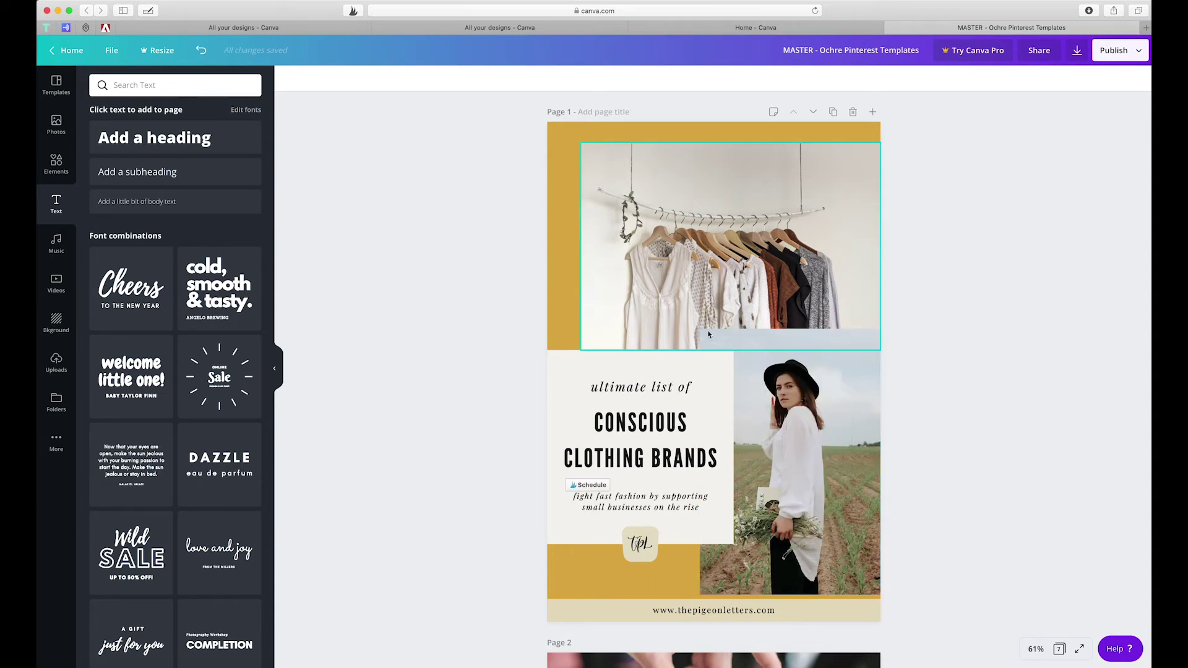
pyautogui.click(686, 358)
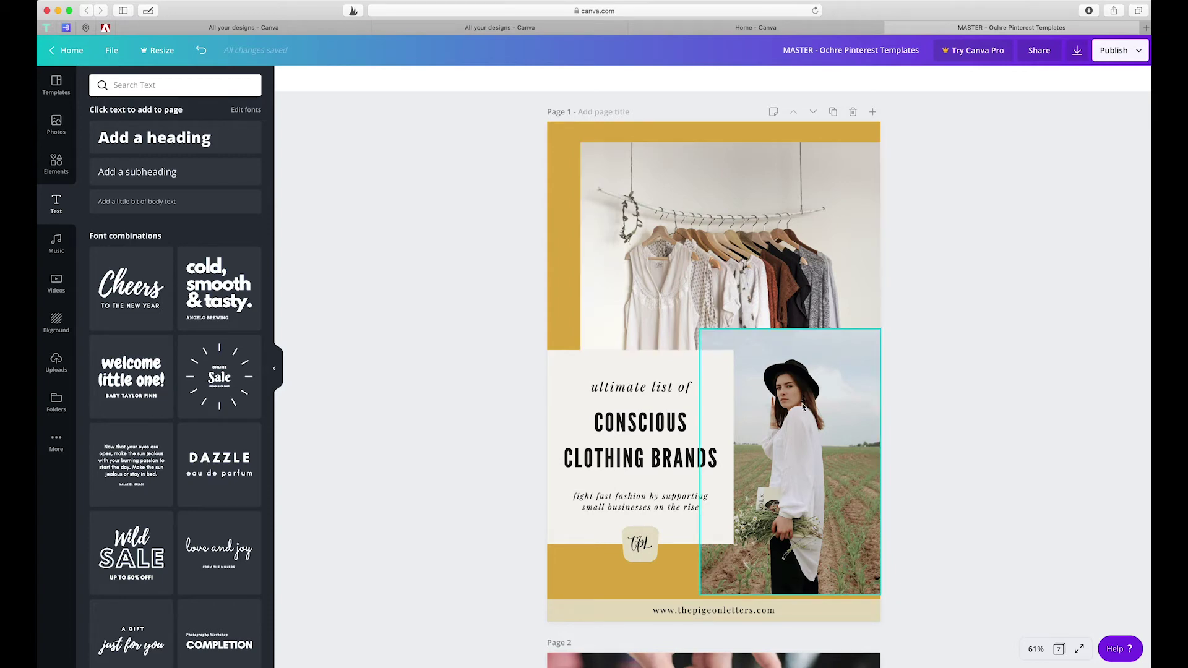
pyautogui.click(822, 396)
pyautogui.rightClick(822, 374)
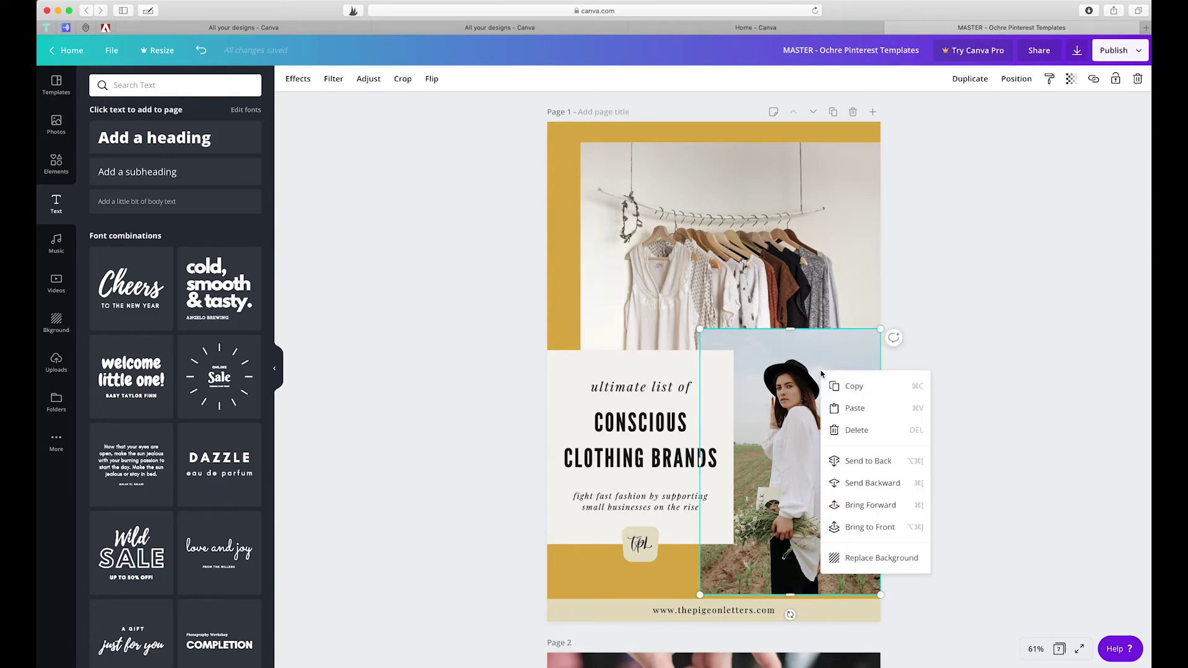
pyautogui.click(874, 488)
pyautogui.click(1027, 284)
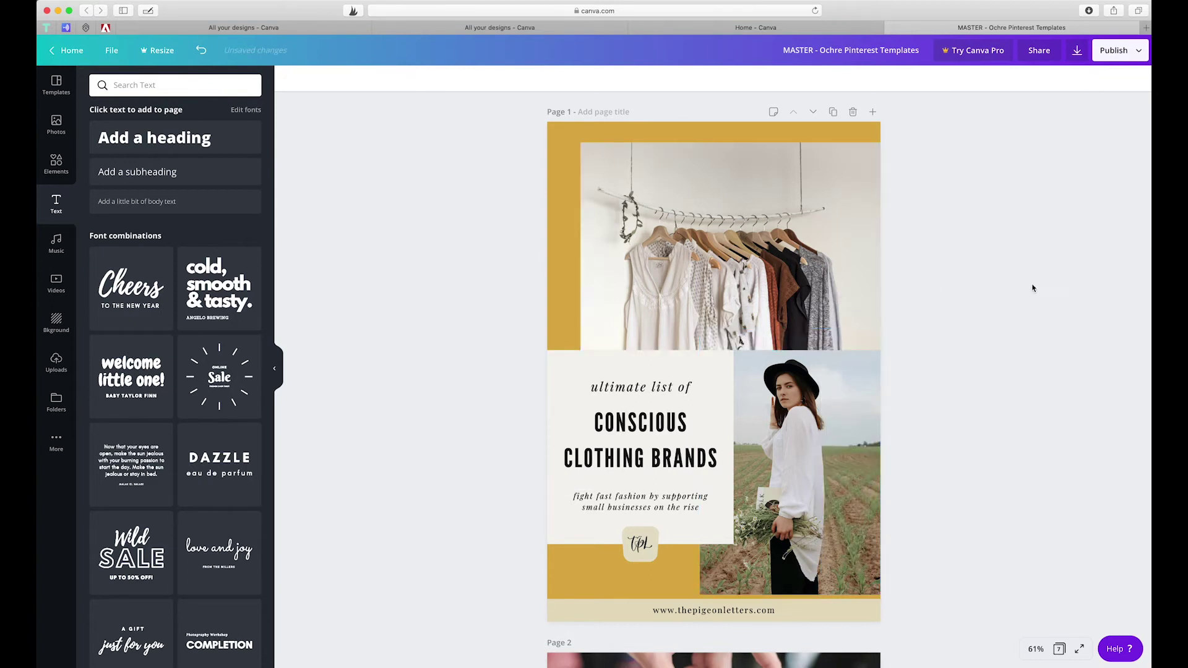
# Check the Position options of the photo of the woman and bring it forward over the clothing rack photo
pyautogui.click(860, 449)
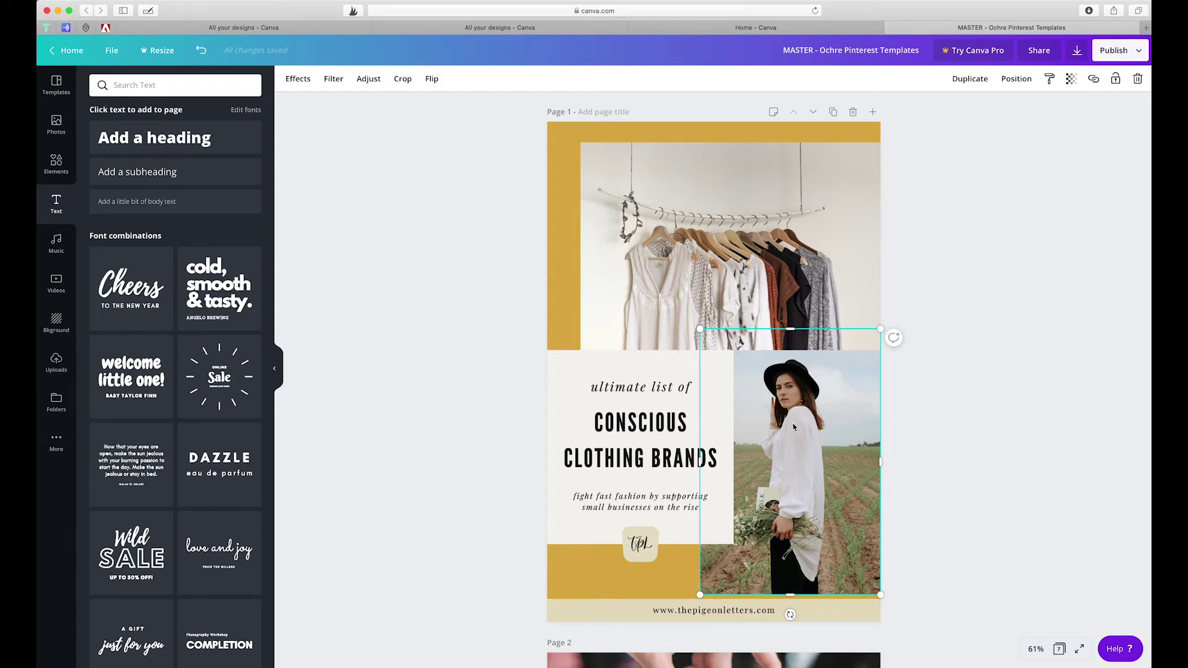
pyautogui.click(1023, 84)
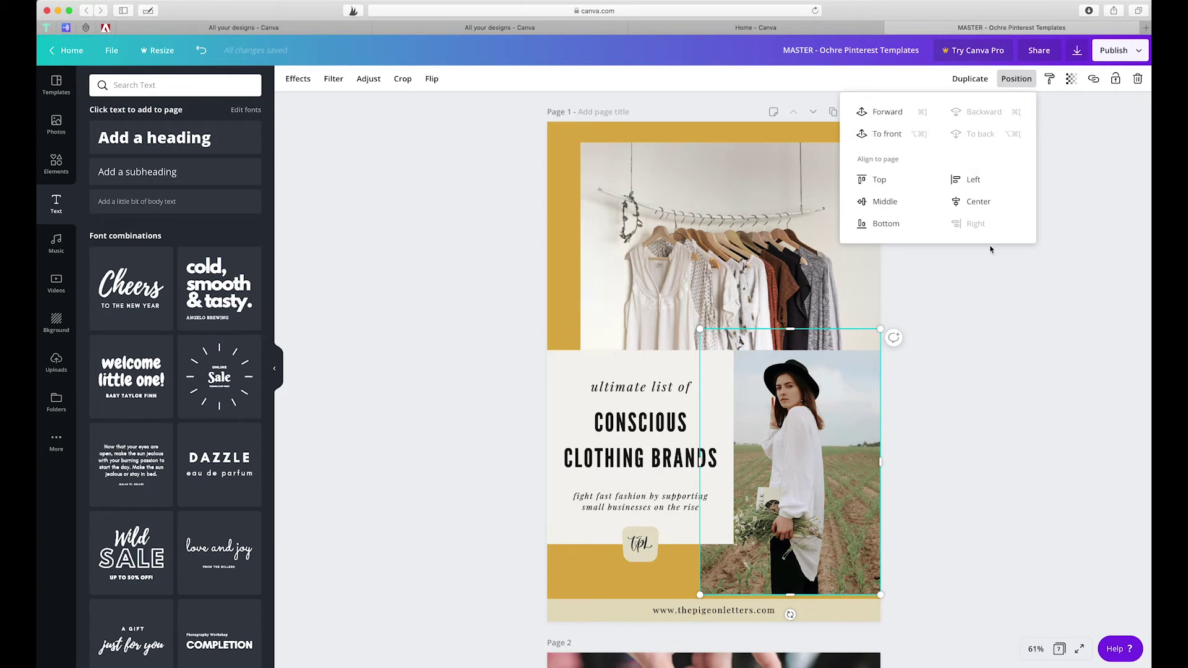
pyautogui.click(807, 446)
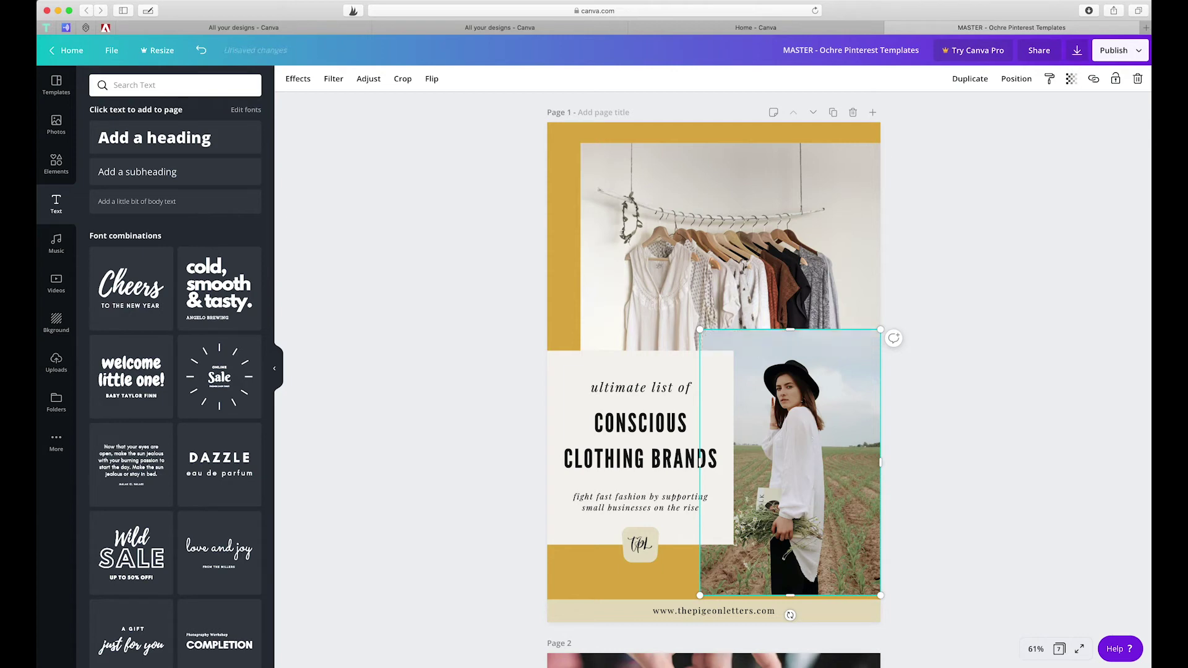
# Send the photo of the woman backward once more, bring it forward again, and deselect it
pyautogui.hotkey('ctrl', 'z')
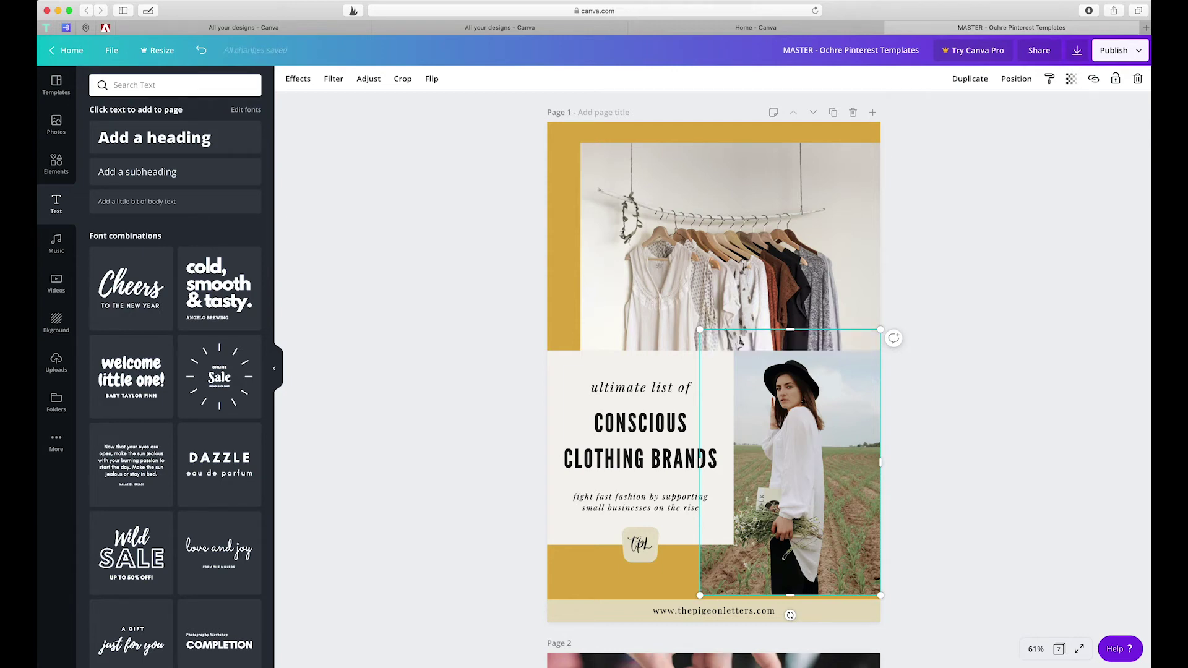
pyautogui.hotkey('ctrl', 'shift', 'z')
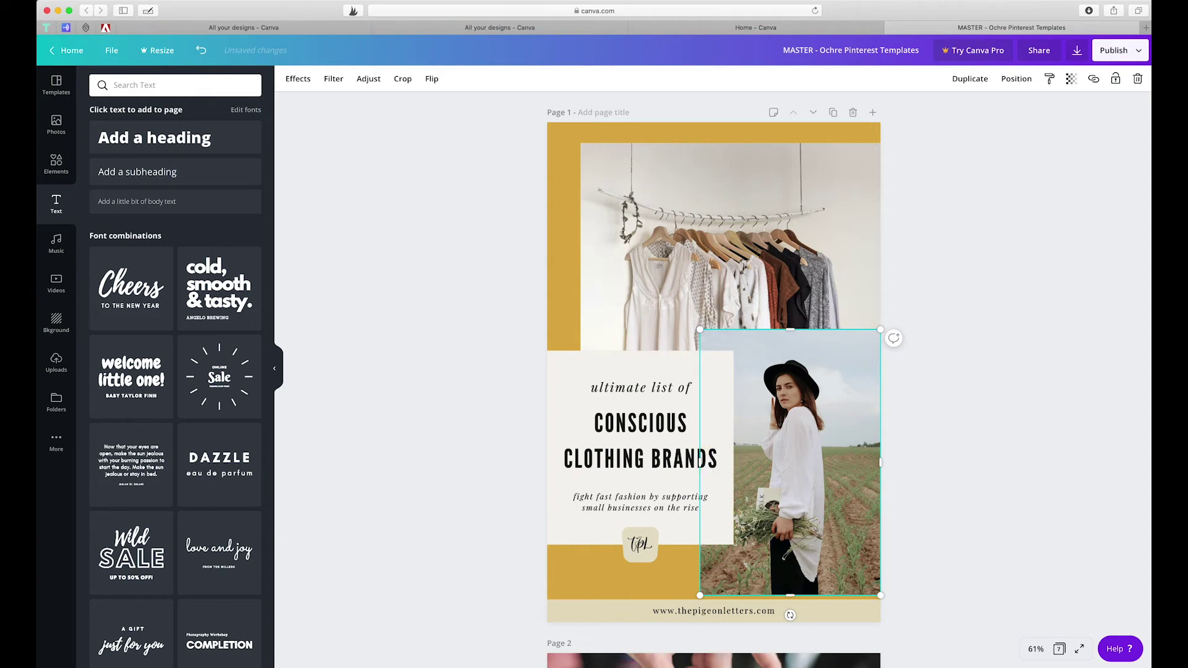
pyautogui.click(885, 260)
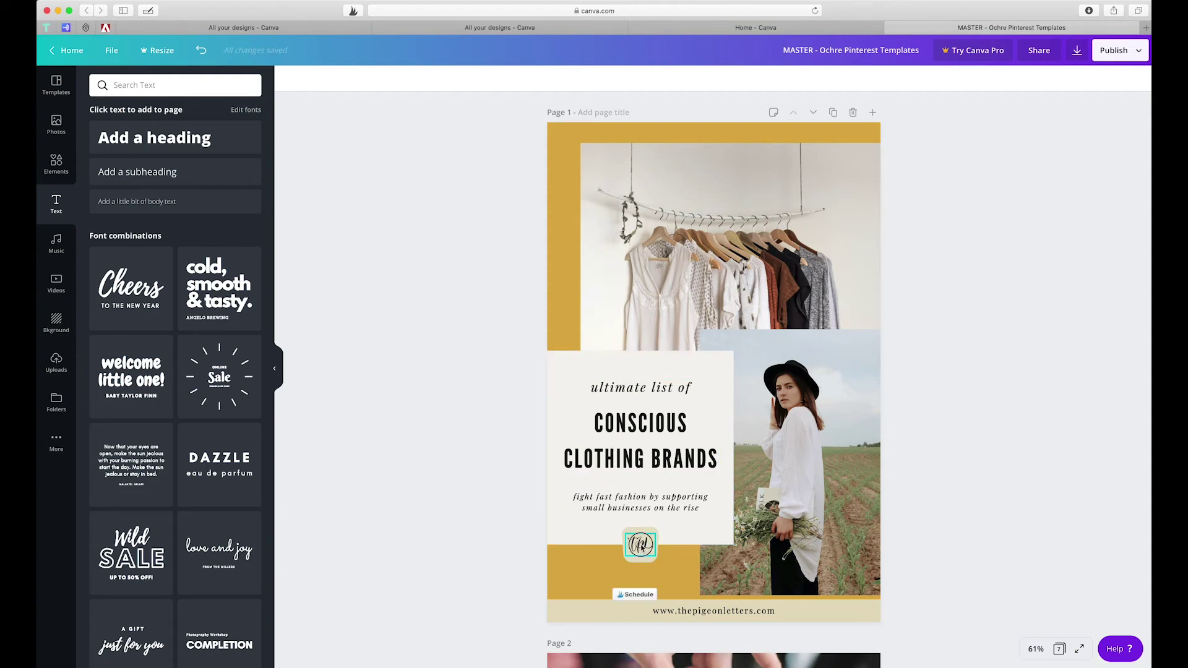
# Try to move the logo off its beige badge on page 1, and undo the move
pyautogui.click(641, 545)
pyautogui.scroll(-3, 647, 533)
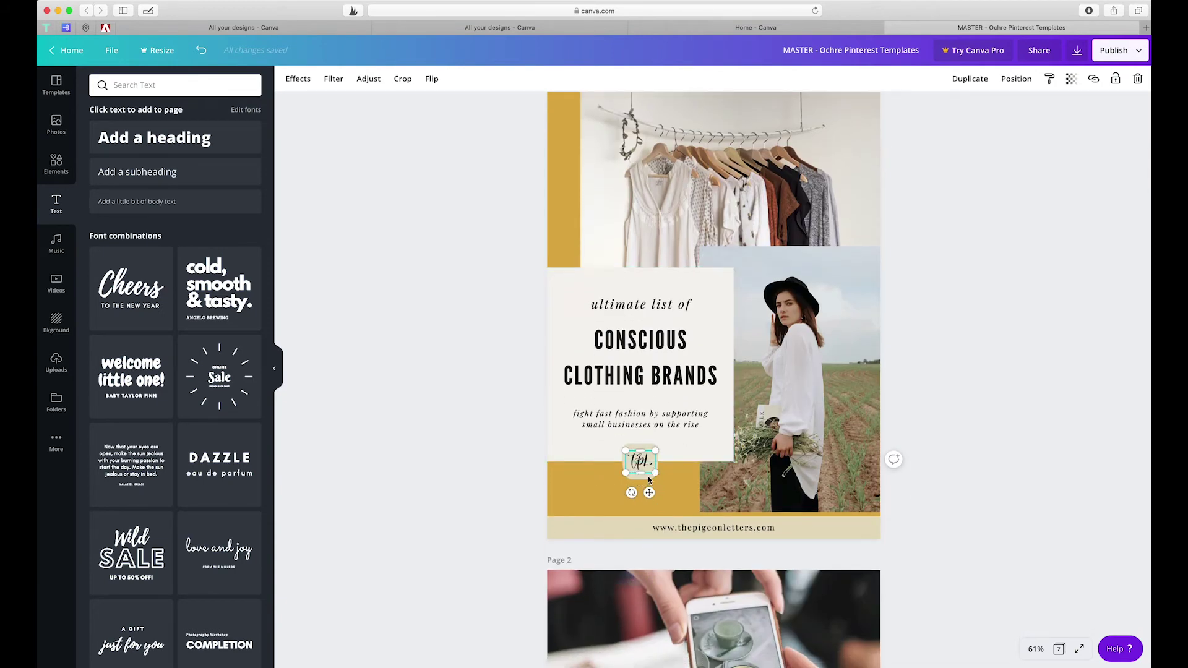
pyautogui.moveTo(637, 464)
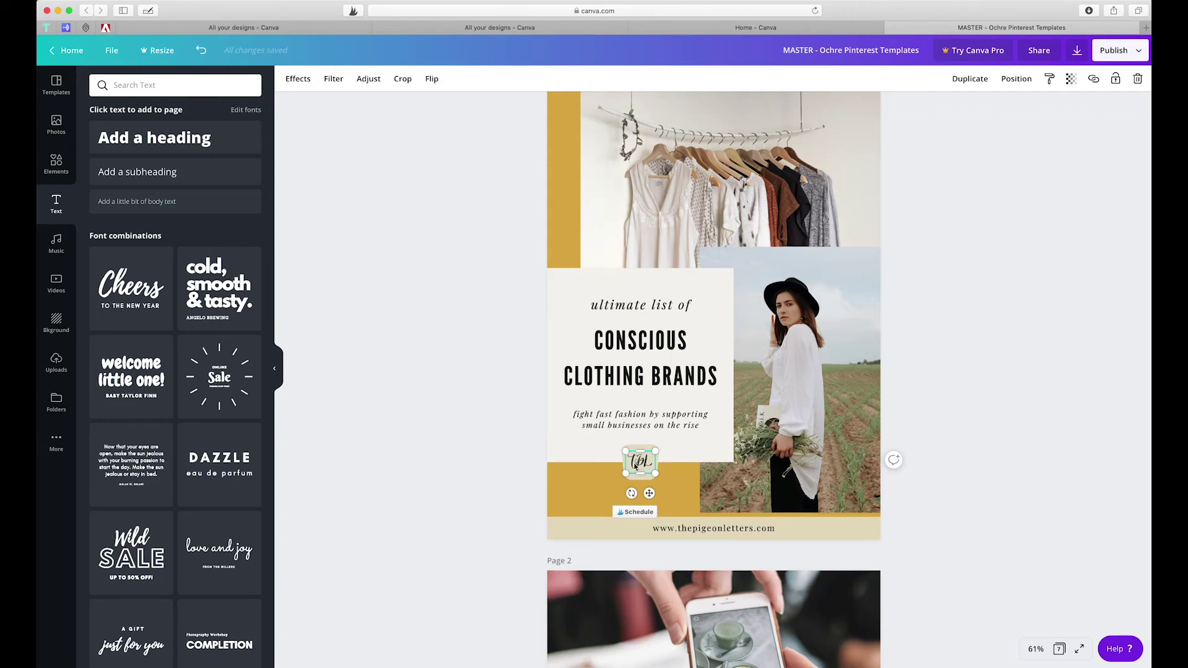
pyautogui.press('Escape')
pyautogui.moveTo(653, 468); pyautogui.dragTo(635, 469)
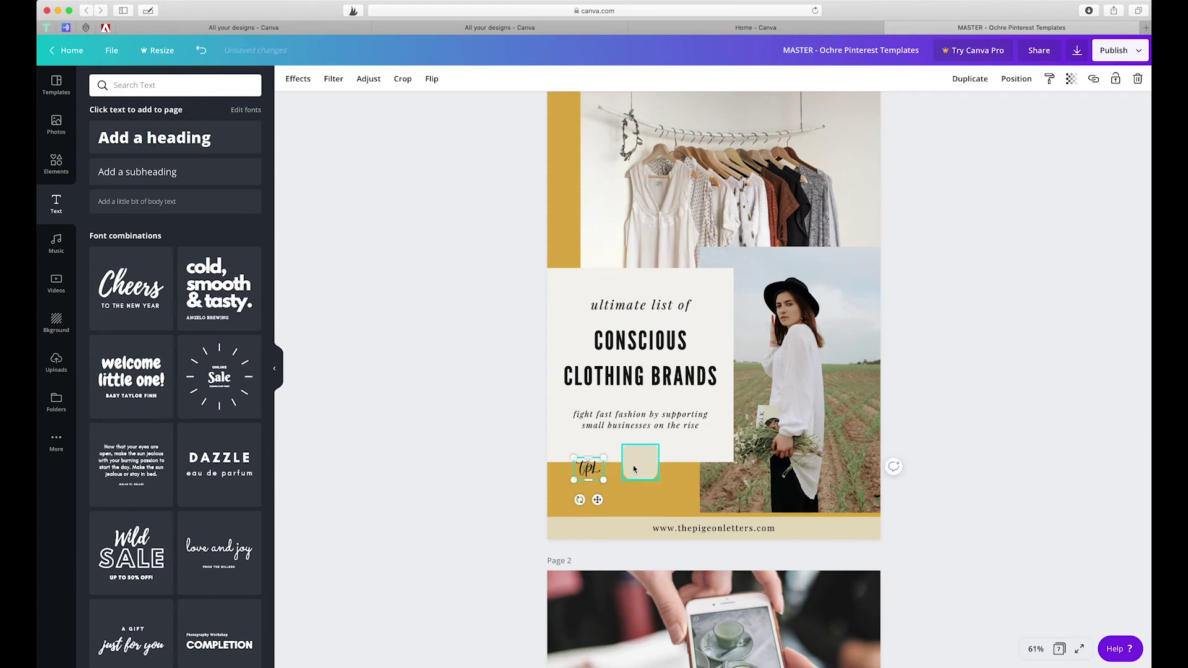
pyautogui.press('super+z')
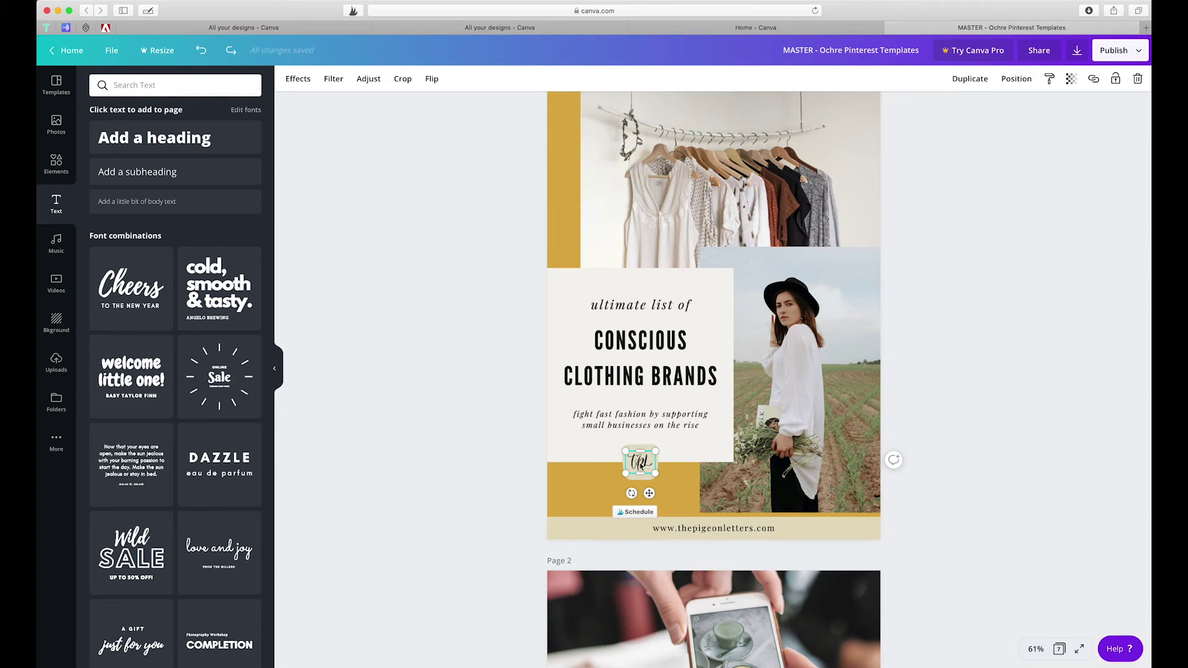
# Select the beige badge layer underneath the logo and the white box underneath the heading text, and clear the selection
pyautogui.click(641, 465)
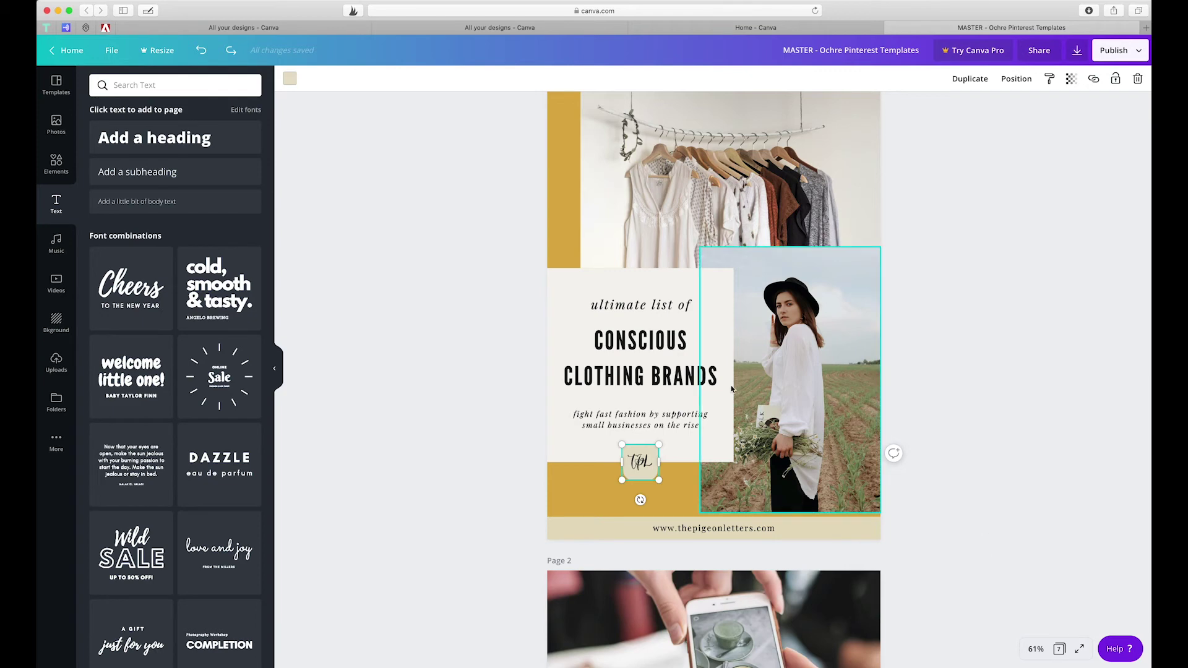
pyautogui.click(686, 372)
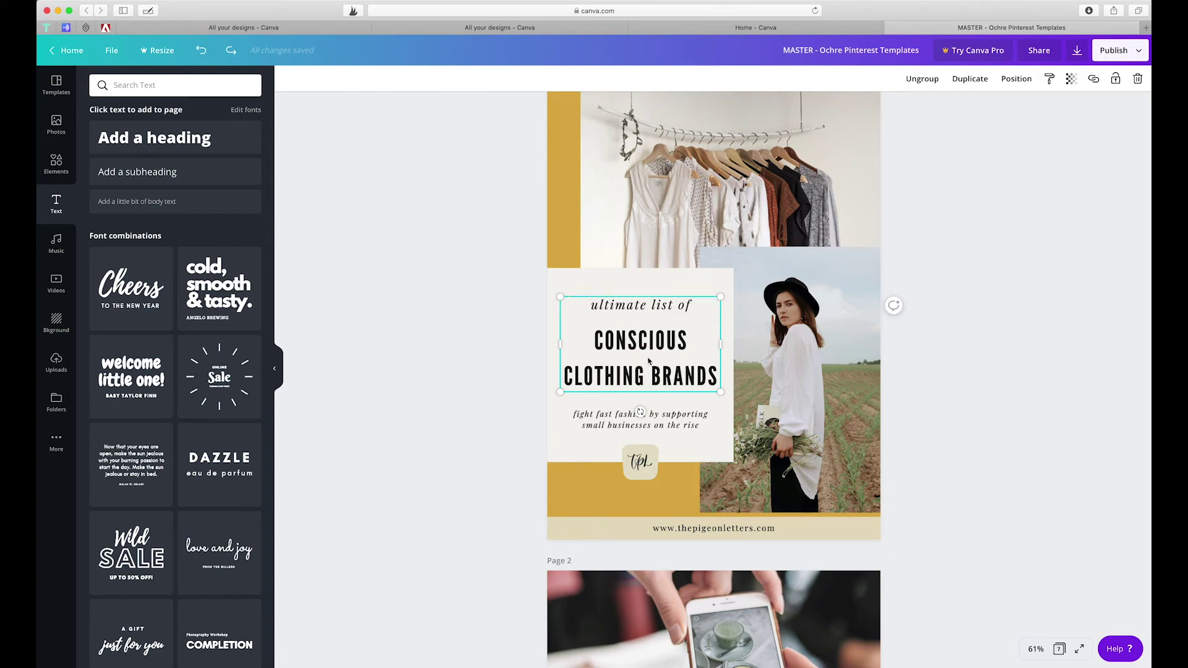
pyautogui.click(653, 349)
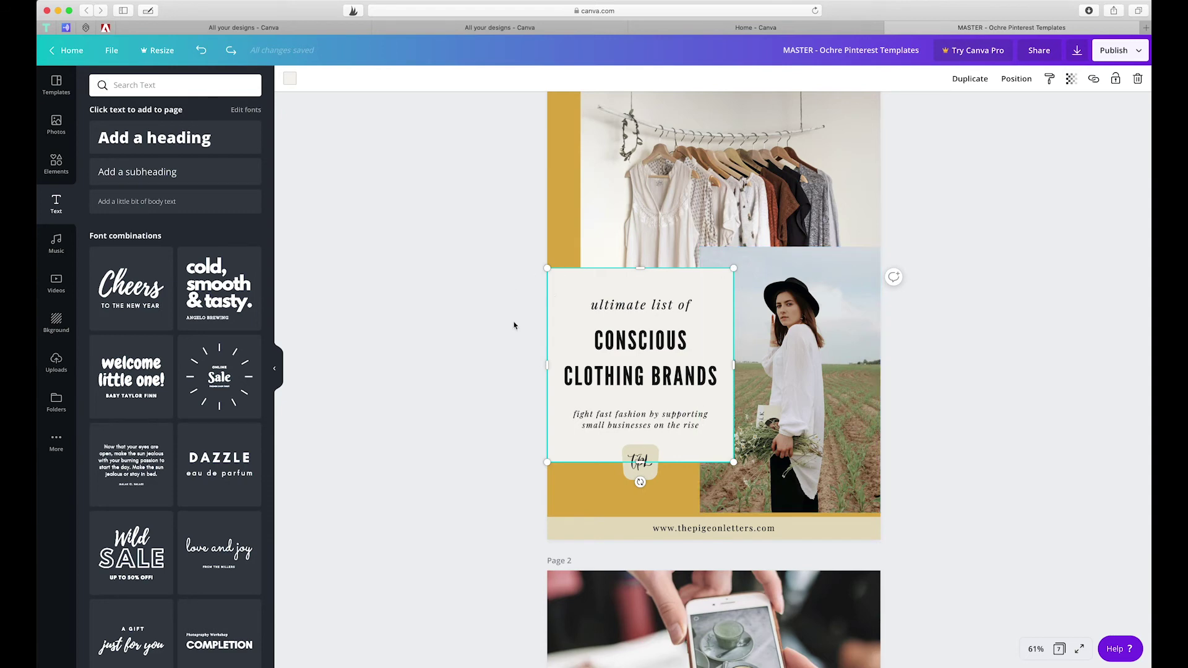
pyautogui.click(540, 466)
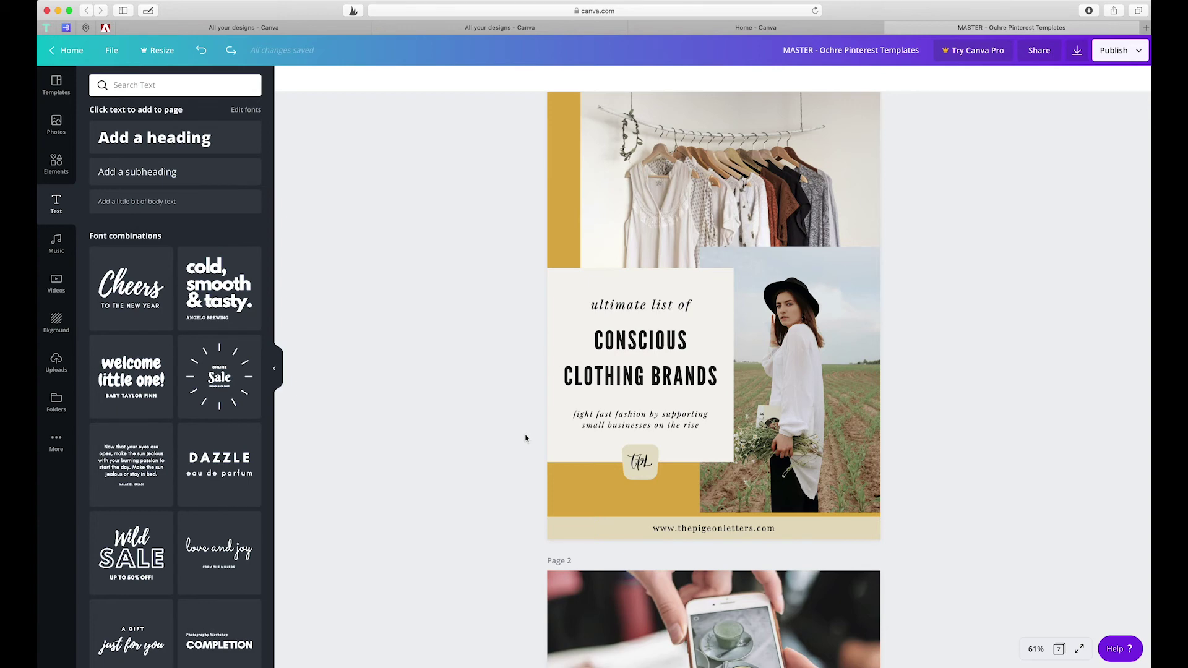
# Try moving the "ultimate list of CONSCIOUS CLOTHING BRANDS" heading group up and to the left, and undo the move
pyautogui.click(644, 368)
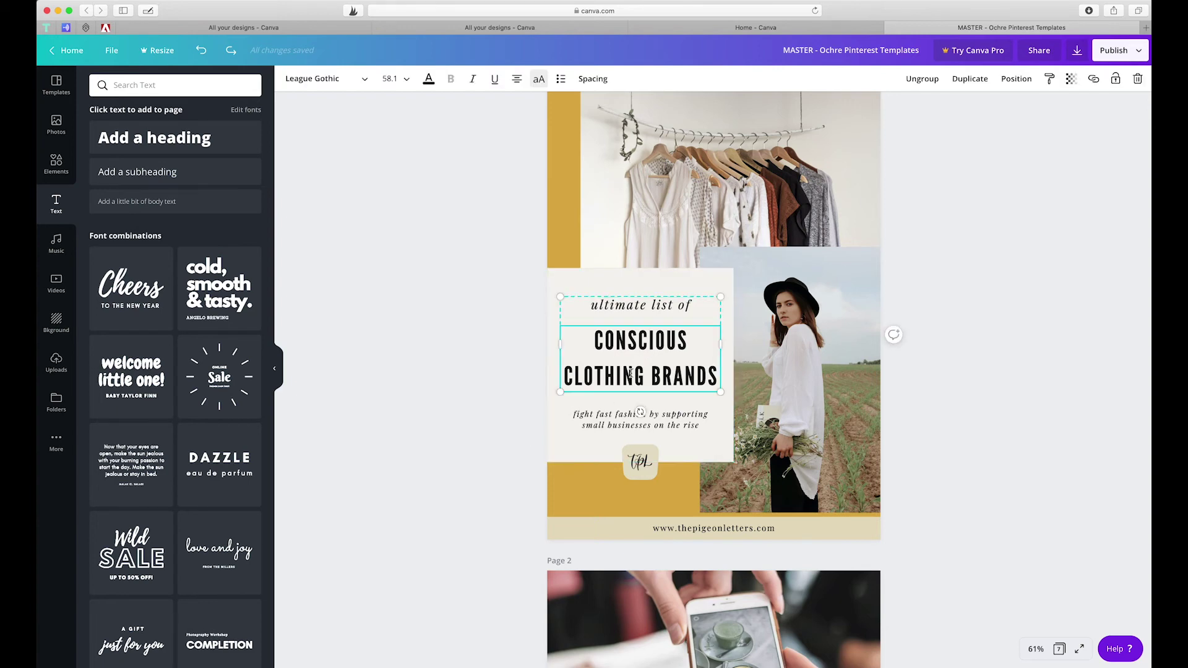
pyautogui.moveTo(617, 362)
pyautogui.mouseDown()
pyautogui.moveTo(628, 358)
pyautogui.moveTo(605, 353)
pyautogui.moveTo(622, 352)
pyautogui.mouseUp()
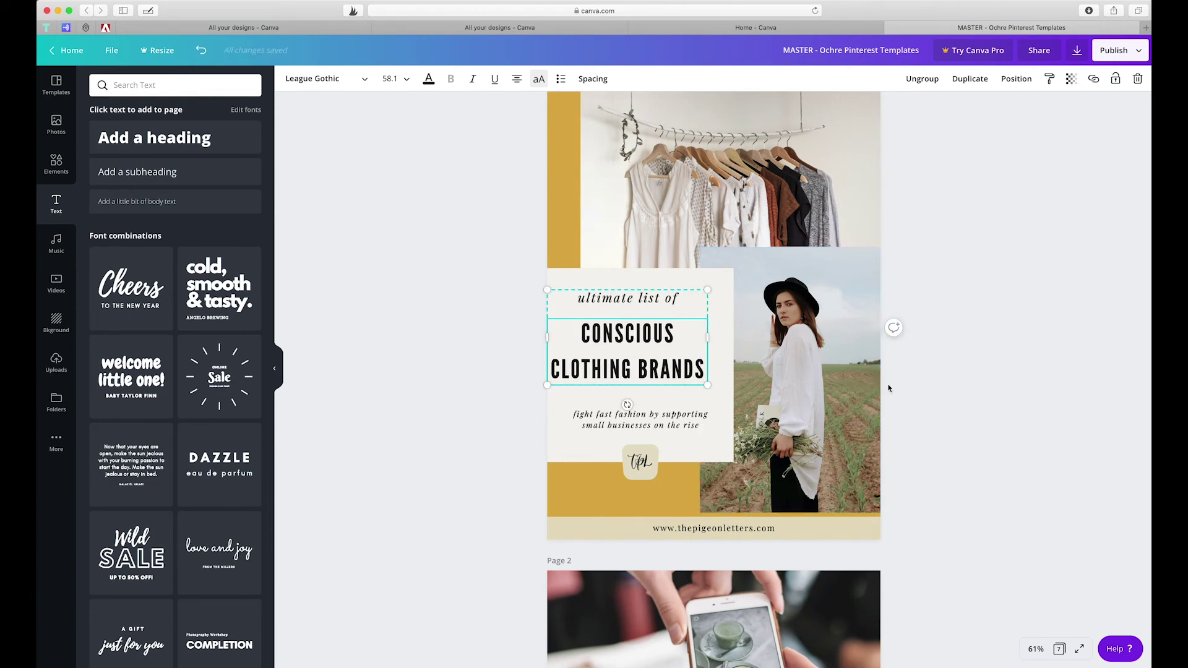
pyautogui.press('super+z')
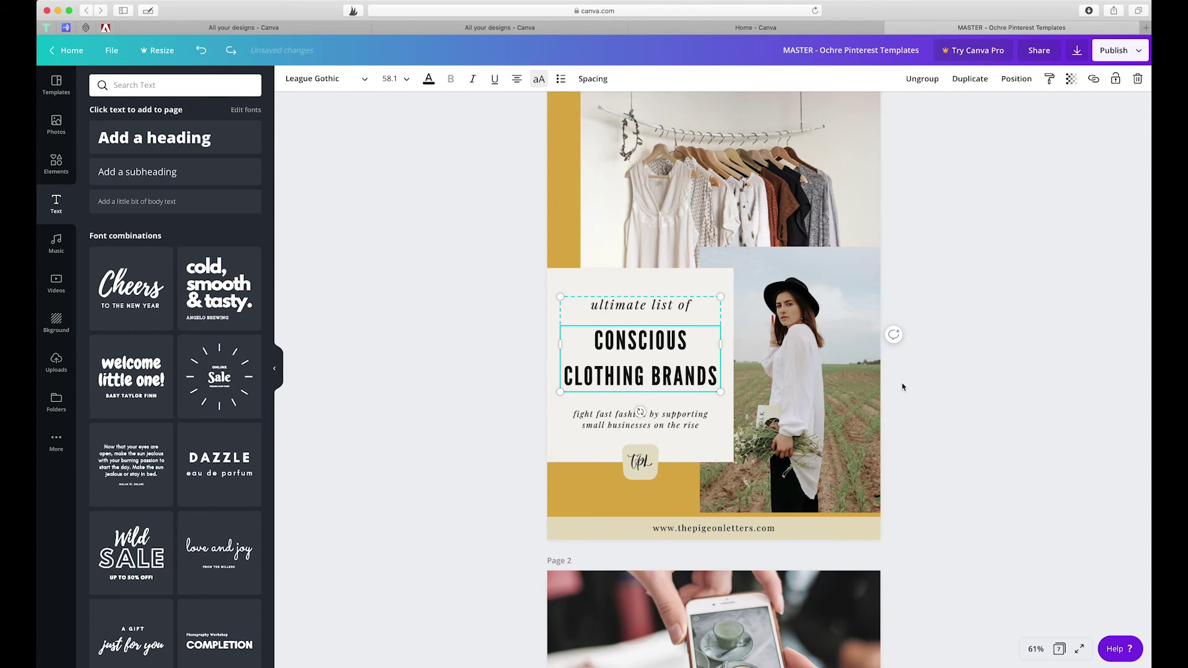
# Nudge the heading text group to the right and slightly down in small increments
pyautogui.press('Right')
pyautogui.press('Right')
pyautogui.press('Right')
pyautogui.press('Right')
pyautogui.press('Right')
pyautogui.press('Right')
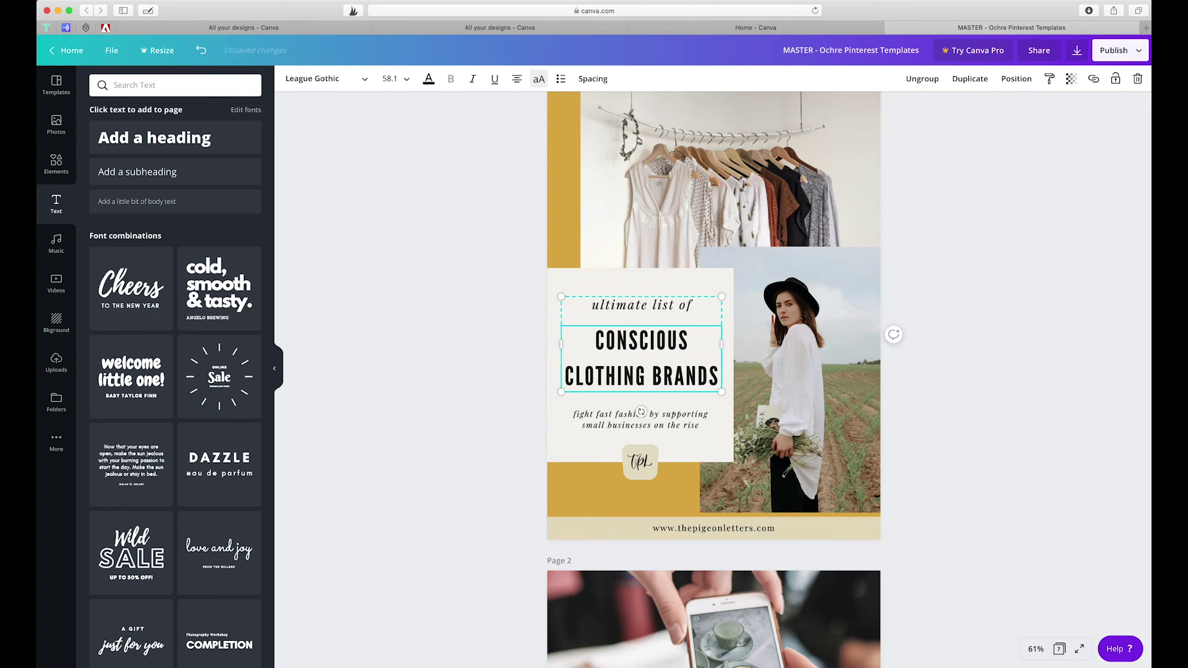
pyautogui.press('Right')
pyautogui.press('Right')
pyautogui.press('Right')
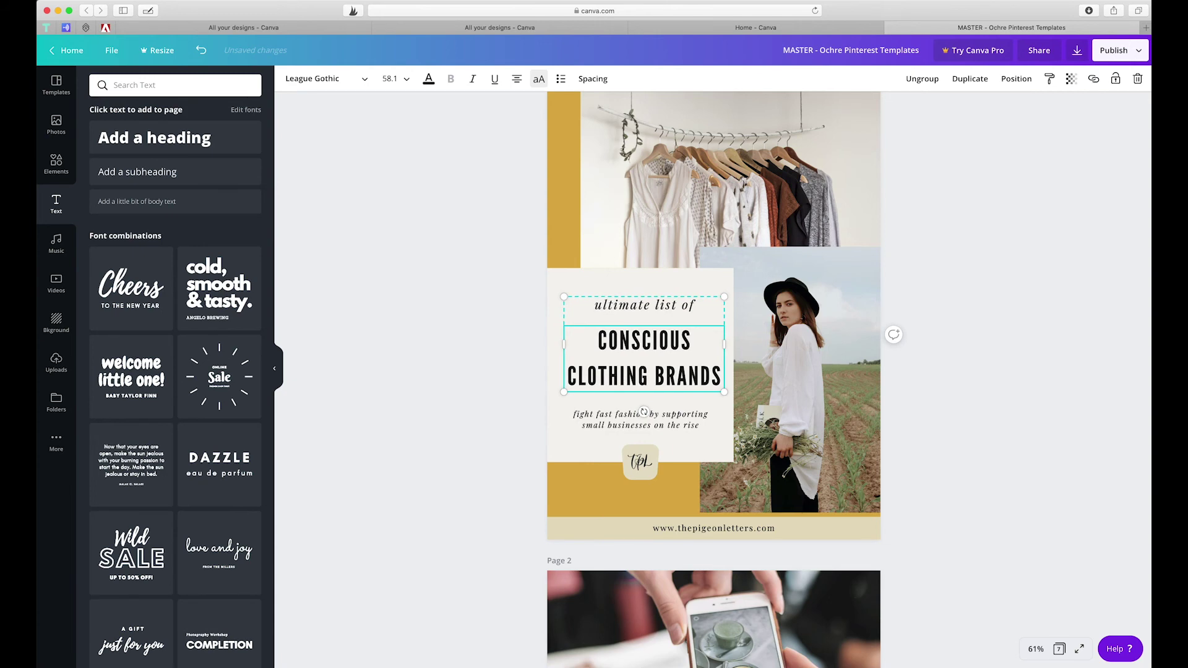
pyautogui.press('Down')
pyautogui.press('Down')
pyautogui.press('Down')
pyautogui.press('Down')
pyautogui.press('Down')
pyautogui.press('Down')
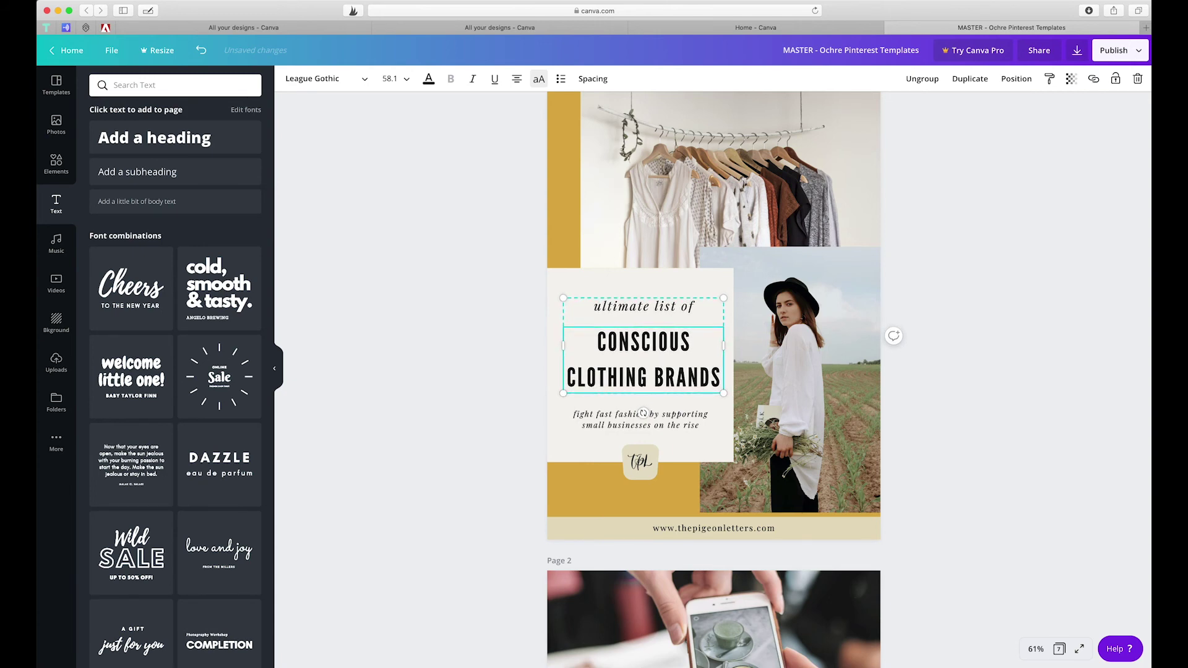
# Nudge the heading group slightly up and back to the left, to the middle of the white box
pyautogui.press('Up')
pyautogui.press('Up')
pyautogui.press('Up')
pyautogui.press('Up')
pyautogui.press('Left')
pyautogui.press('Left')
pyautogui.press('Left')
pyautogui.press('Left')
pyautogui.press('Left')
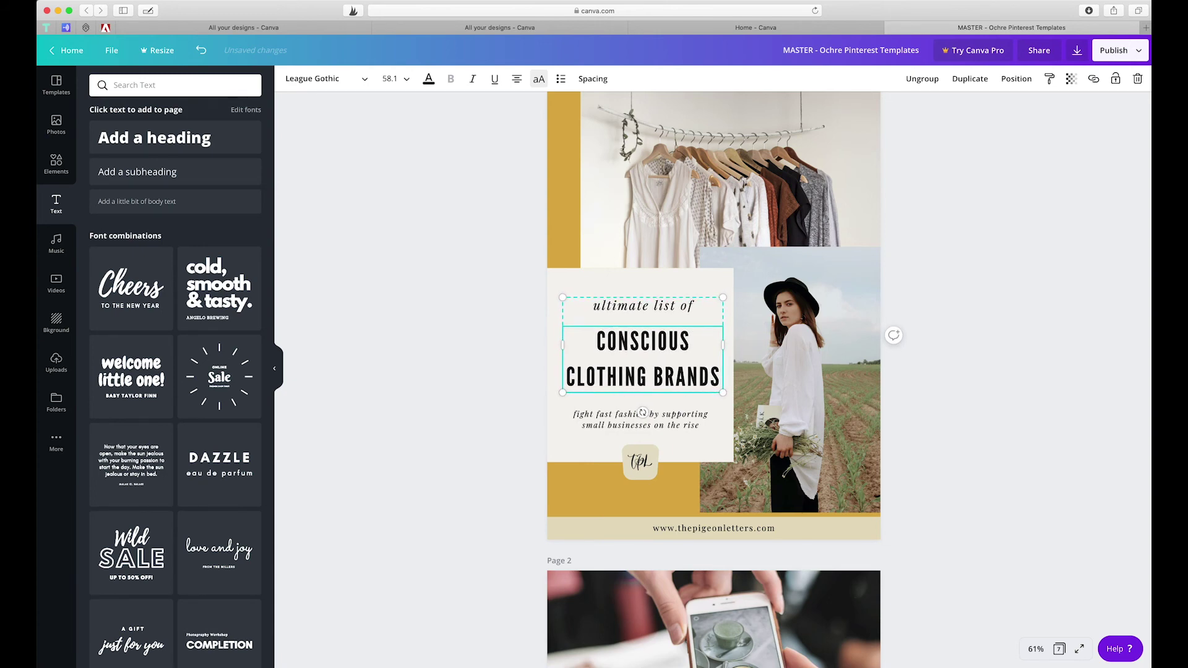
pyautogui.press('Left')
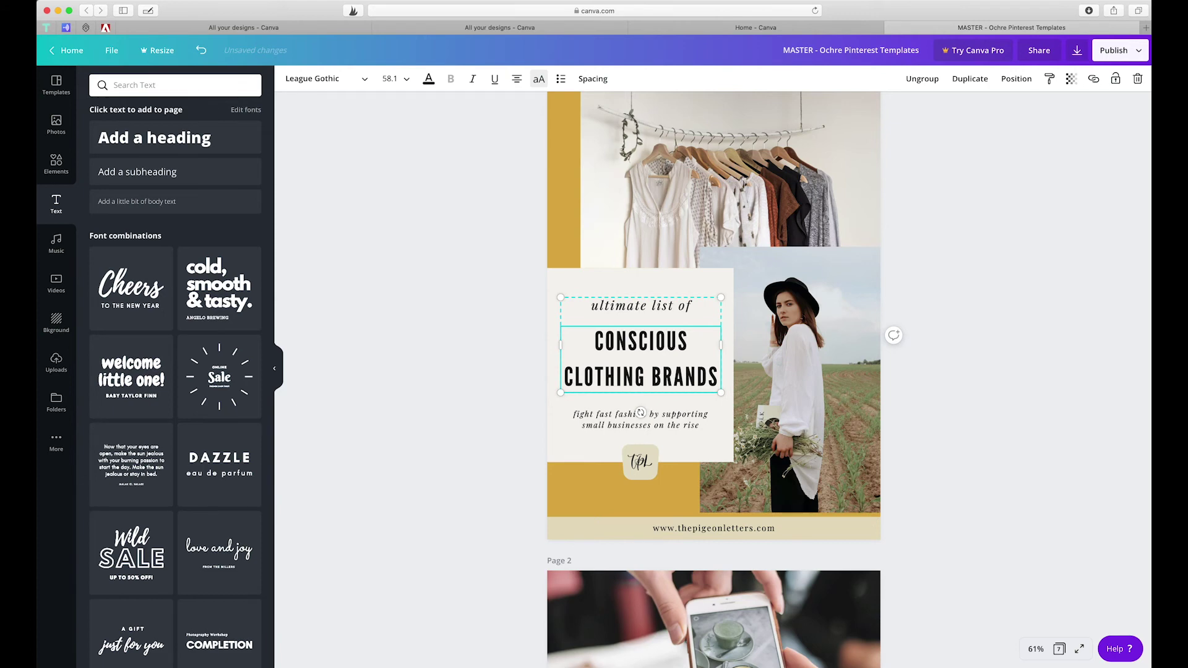
# Nudge the heading group right, left and back to the middle of the white box, and deselect it
pyautogui.press('Right')
pyautogui.press('Right')
pyautogui.press('Right')
pyautogui.press('Right')
pyautogui.press('Right')
pyautogui.press('Right')
pyautogui.press('Right')
pyautogui.press('Right')
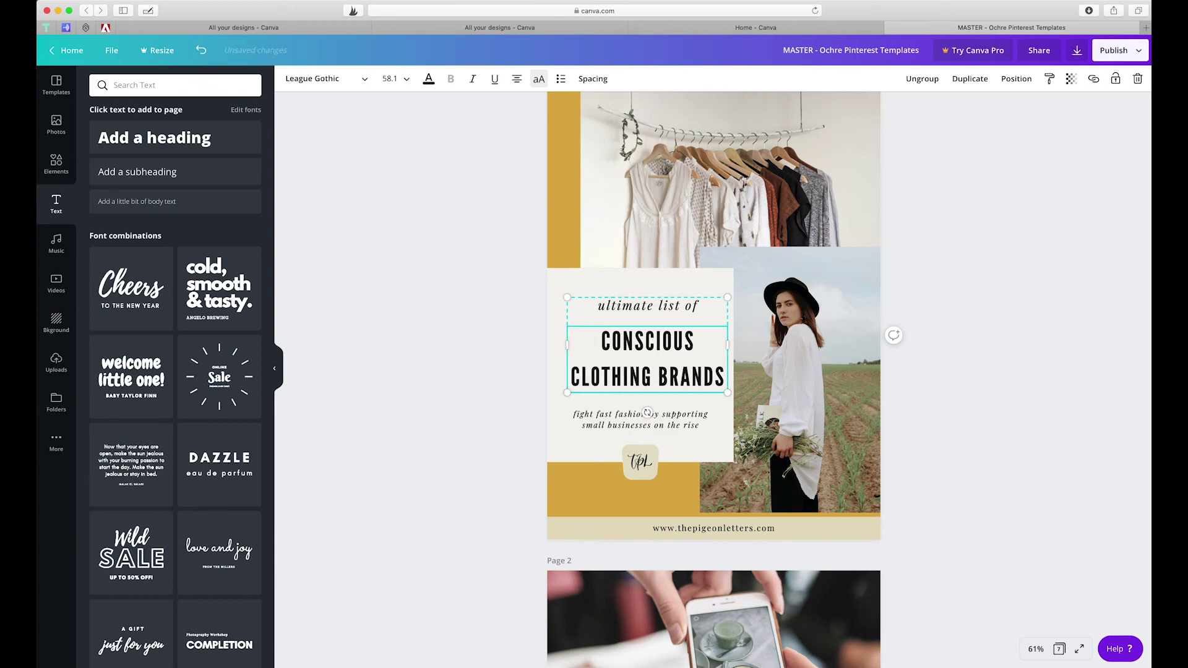
pyautogui.press('Left')
pyautogui.press('Left')
pyautogui.press('Left')
pyautogui.press('Left')
pyautogui.press('Left')
pyautogui.press('Left')
pyautogui.press('Left')
pyautogui.press('Left')
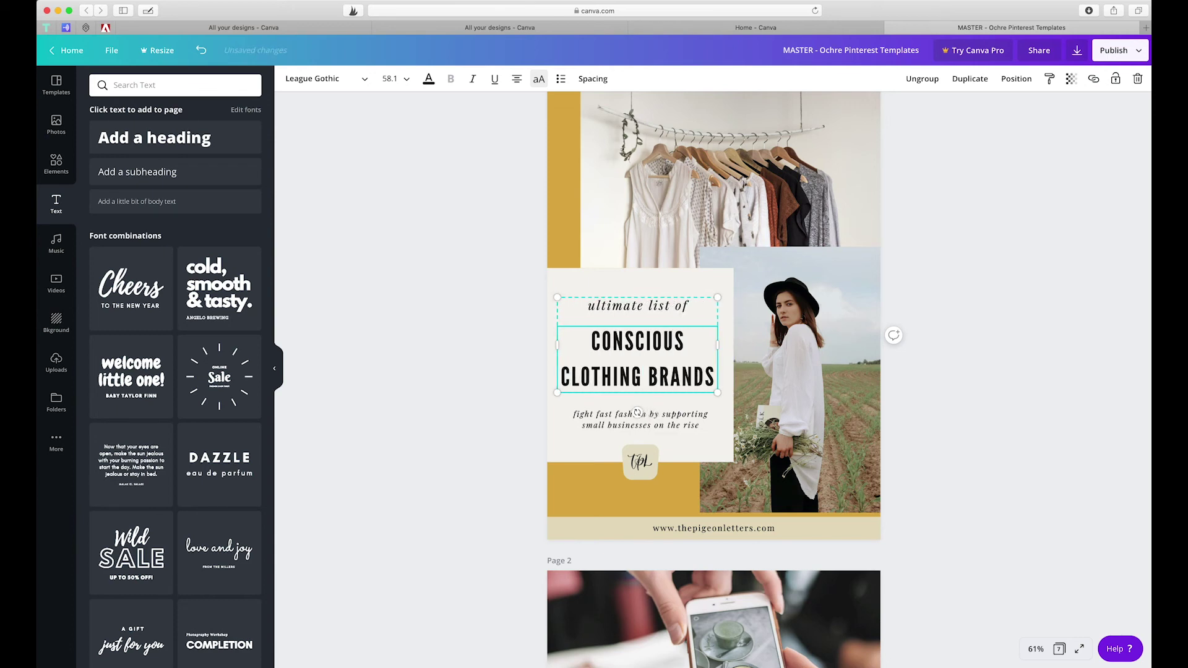
pyautogui.press('Right')
pyautogui.press('Right')
pyautogui.press('Right')
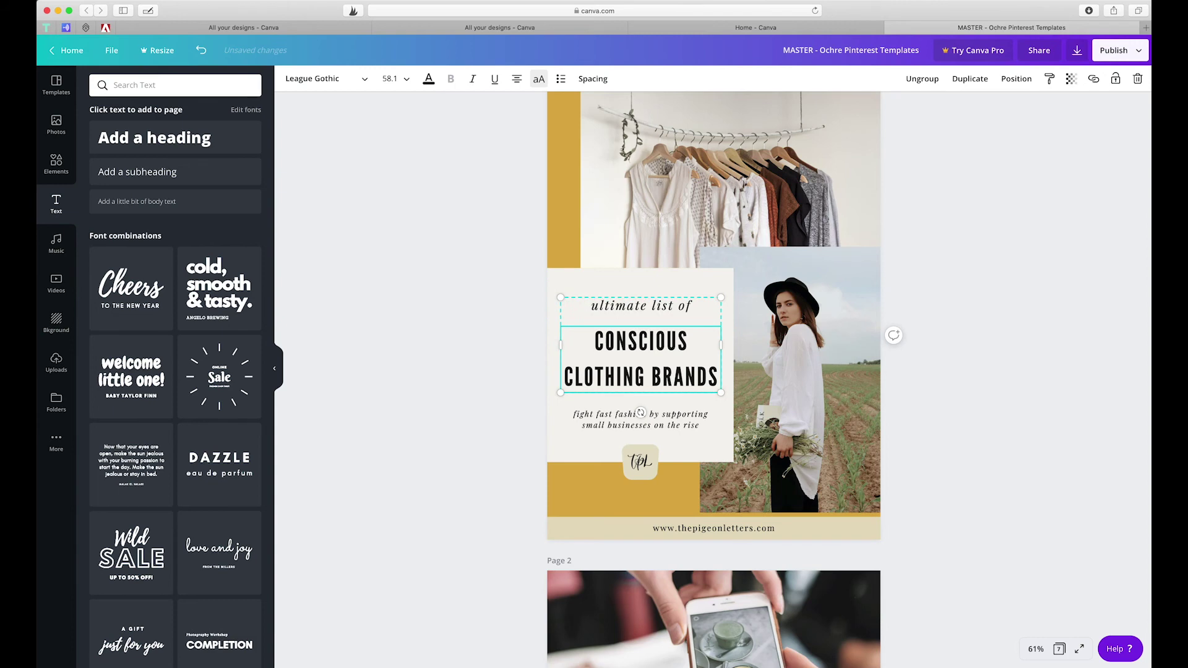
pyautogui.click(516, 447)
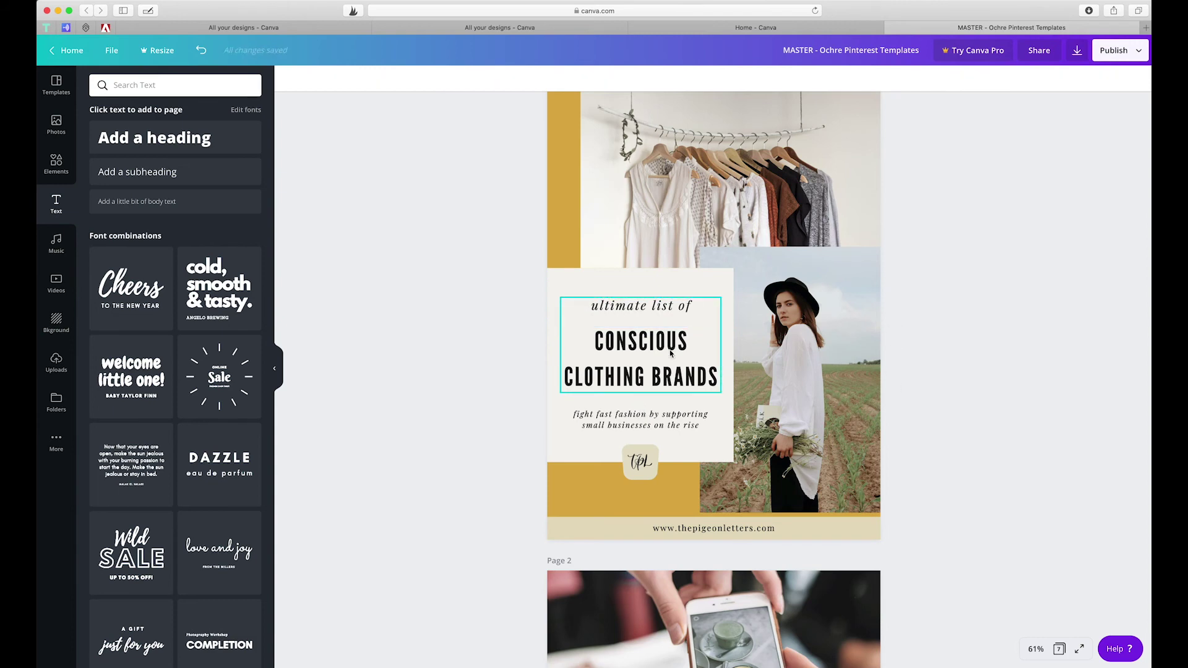
# Move the heading group slightly lower along the vertical centre guide of the white box, and deselect it
pyautogui.moveTo(668, 376); pyautogui.dragTo(666, 375)
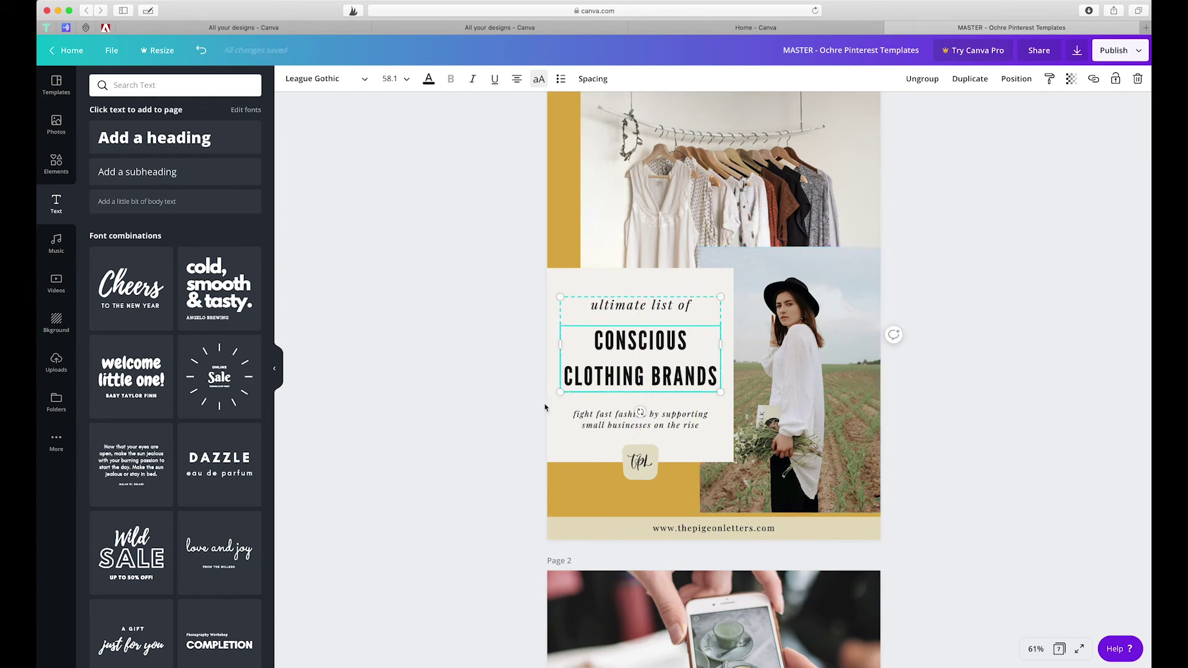
pyautogui.moveTo(667, 381)
pyautogui.mouseDown()
pyautogui.moveTo(629, 382)
pyautogui.moveTo(665, 380)
pyautogui.mouseUp()
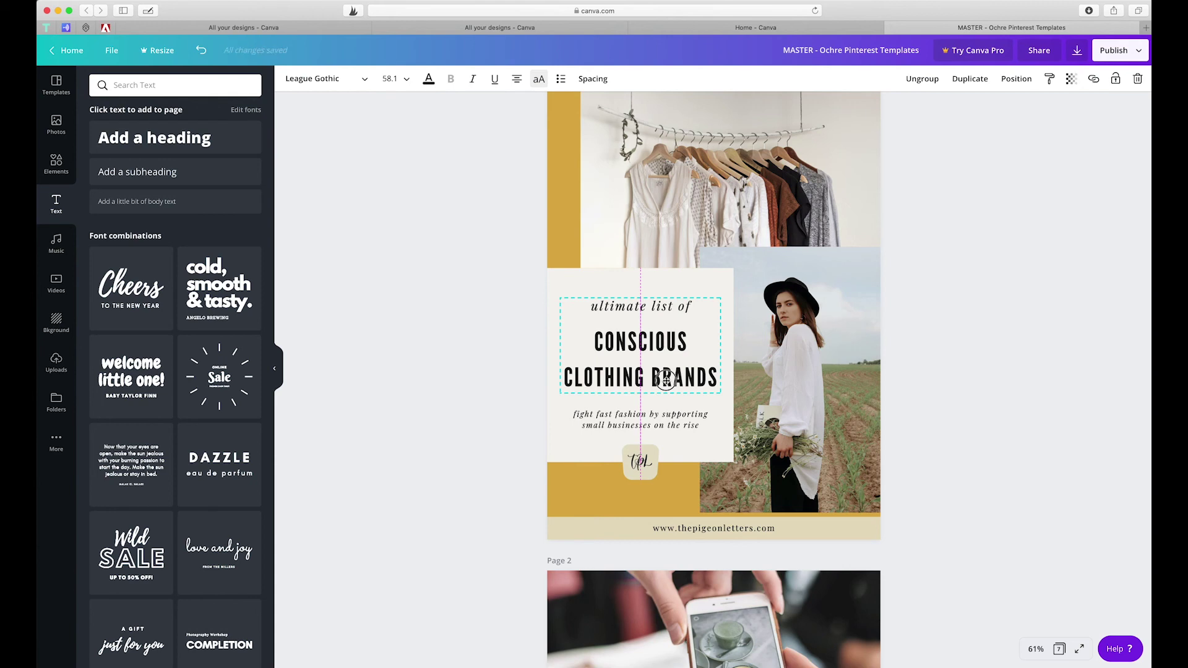
pyautogui.moveTo(666, 380); pyautogui.dragTo(667, 399)
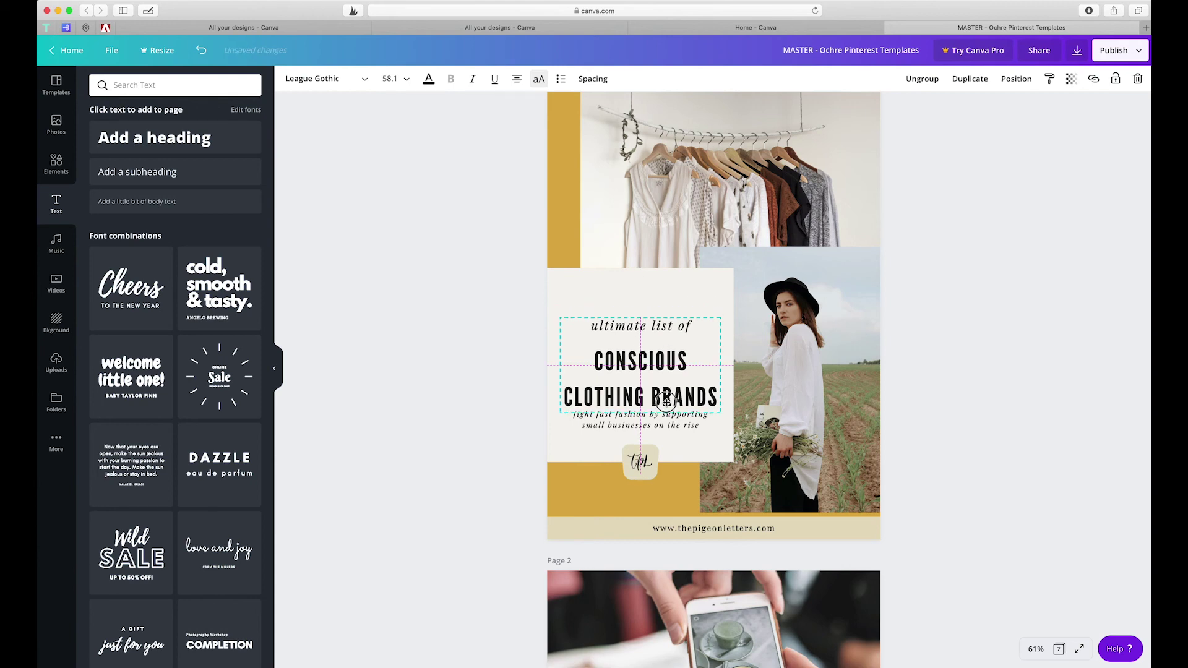
pyautogui.moveTo(667, 401); pyautogui.dragTo(667, 384)
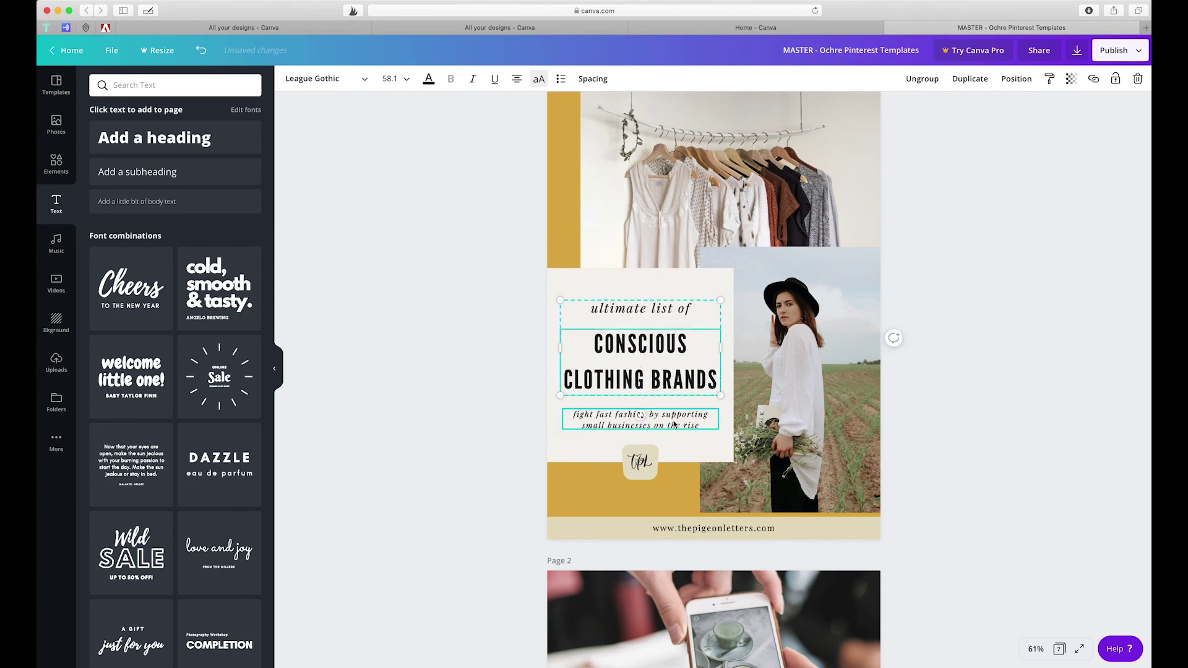
pyautogui.click(504, 433)
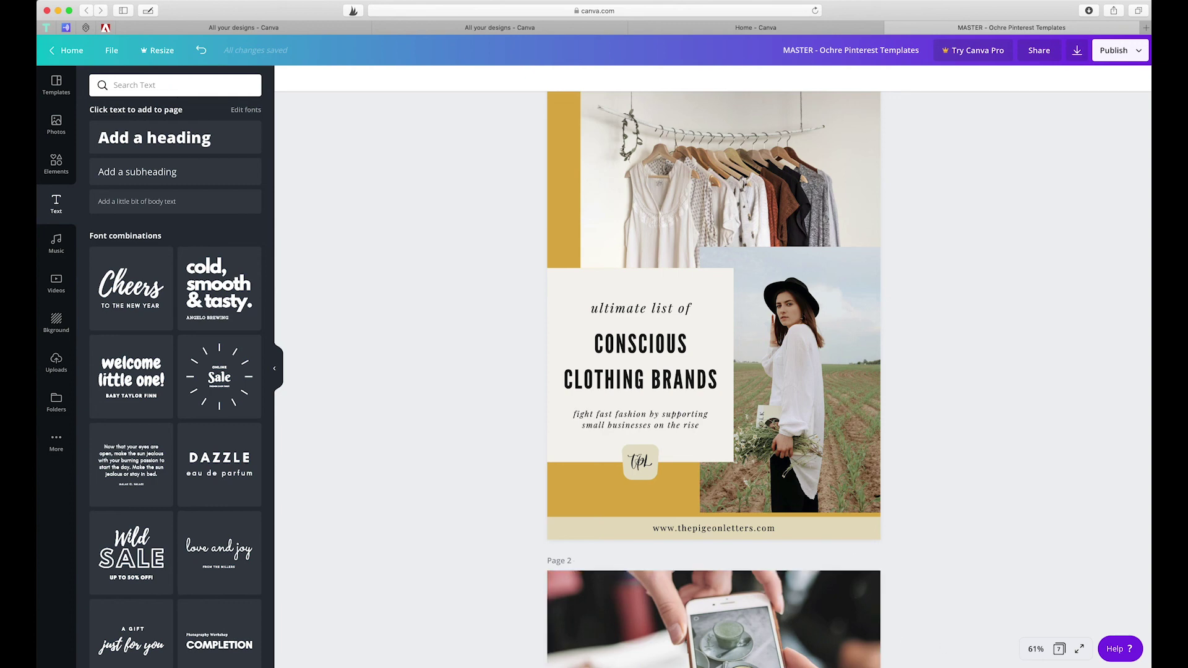
# Open the KEYBOARD SHORTCUTS CHEAT SHEET design from the home page to view it, and close it again
pyautogui.click(68, 50)
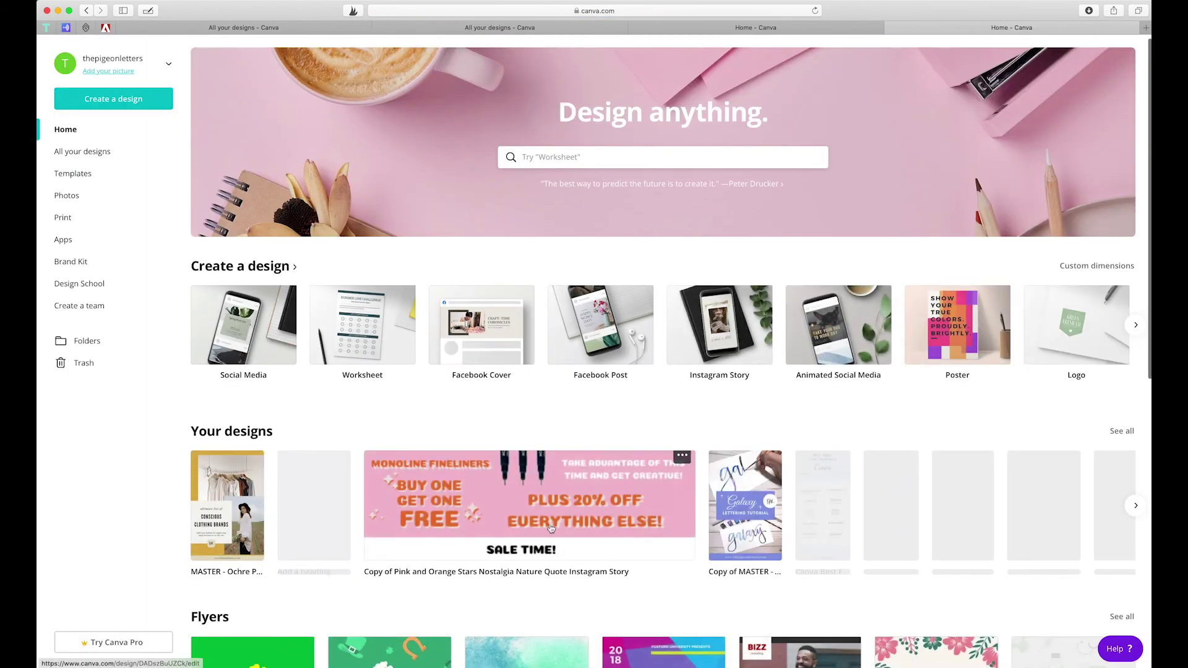
pyautogui.click(891, 505)
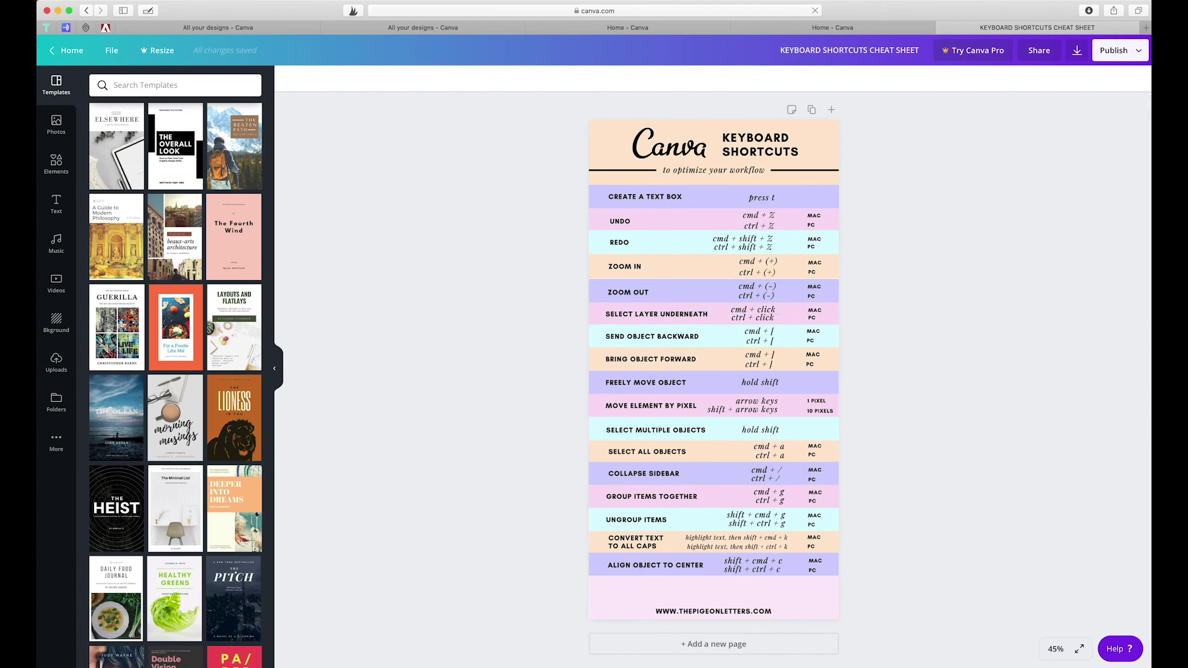
pyautogui.click(942, 28)
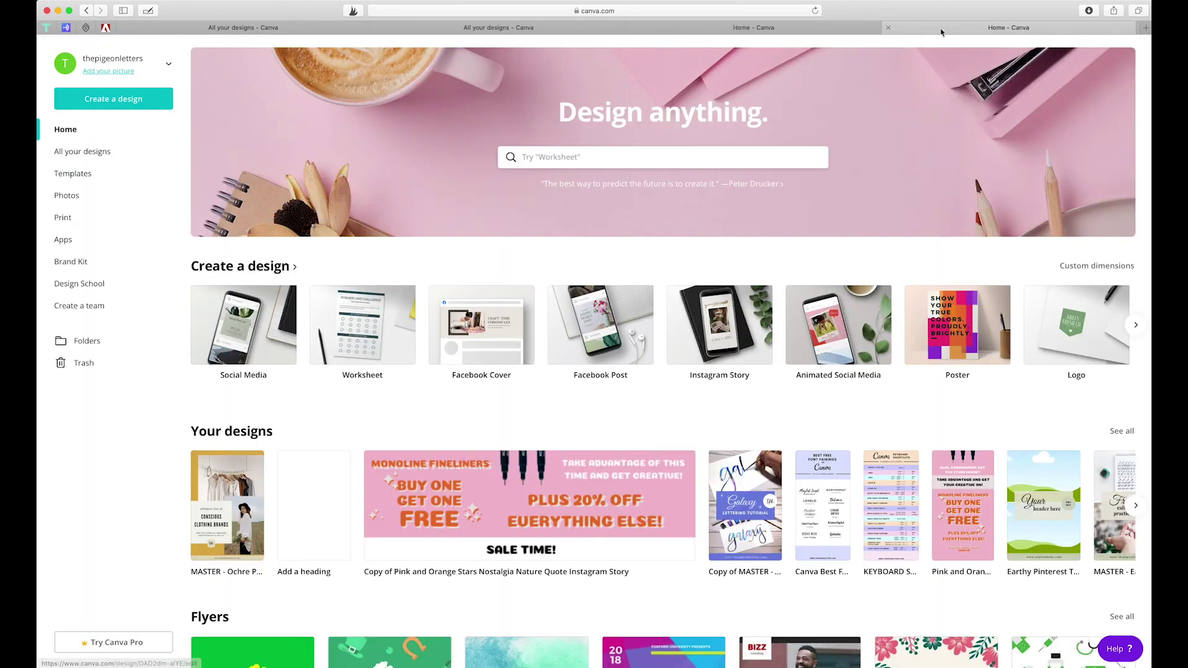